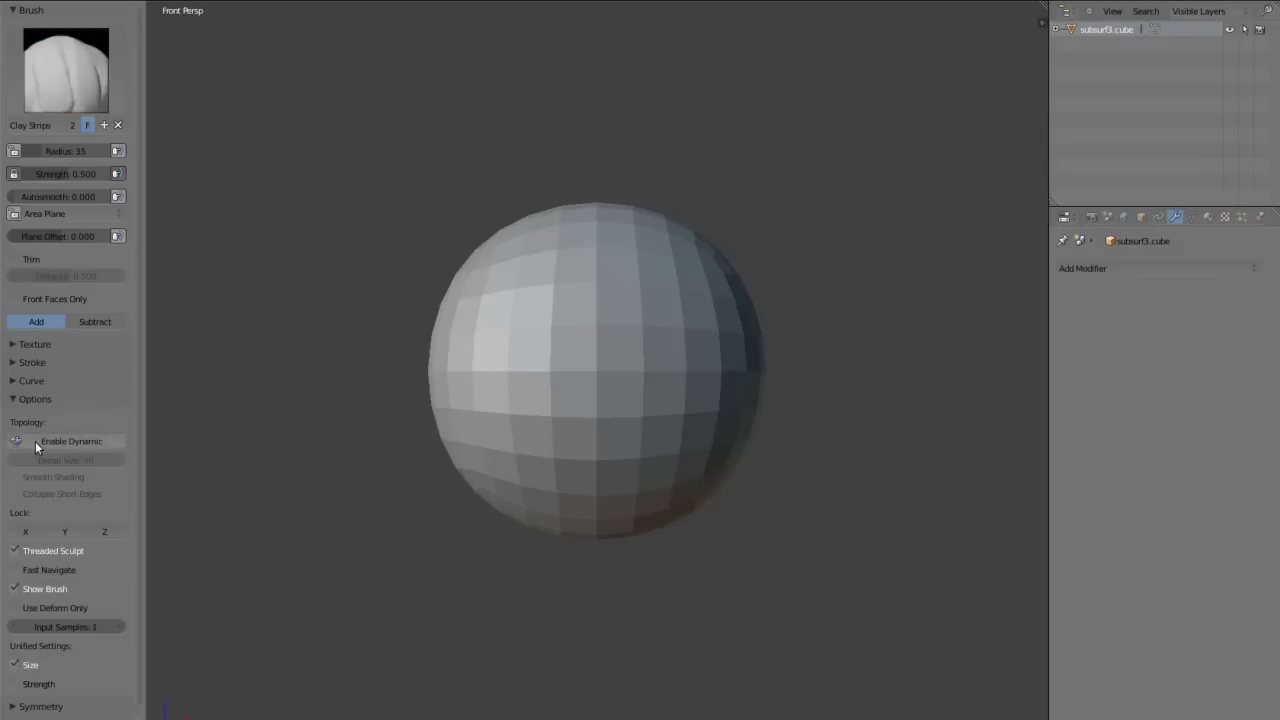
Pull the sphere's top upward with the Snake Hook brush
left_click(55, 398)
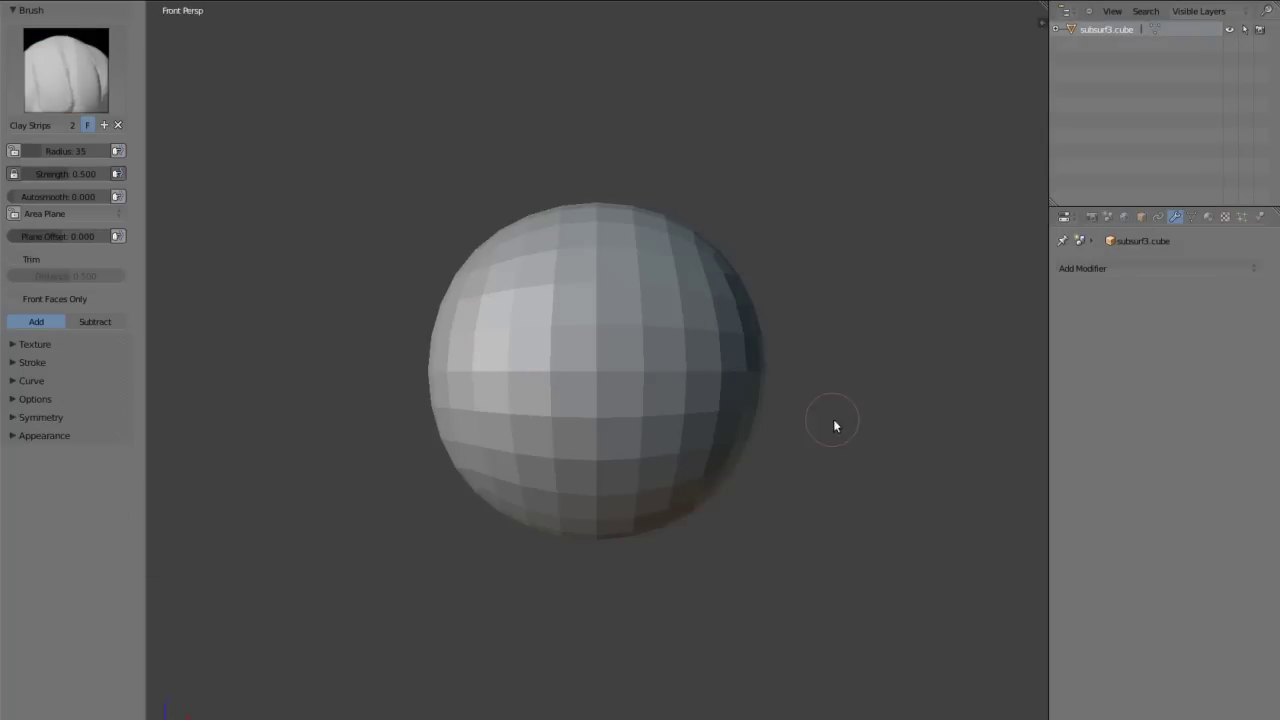
scroll(835, 426, "down", 4)
left_click(66, 70)
left_click(390, 335)
left_click_drag(614, 330, 614, 270)
mouse_move(711, 418)
left_mouse_down()
mouse_move(600, 318)
mouse_move(582, 485)
left_mouse_up()
From the side view, stretch the mesh into a taller pointed lump and switch to Grab
key("KP_3")
left_click_drag(631, 285, 588, 374)
middle_click_drag(588, 374, 706, 343)
key("g")
mouse_move(618, 288)
middle_mouse_down()
mouse_move(543, 271)
mouse_move(631, 303)
mouse_move(600, 330)
middle_mouse_up()
left_click(150, 712)
mouse_move(148, 671)
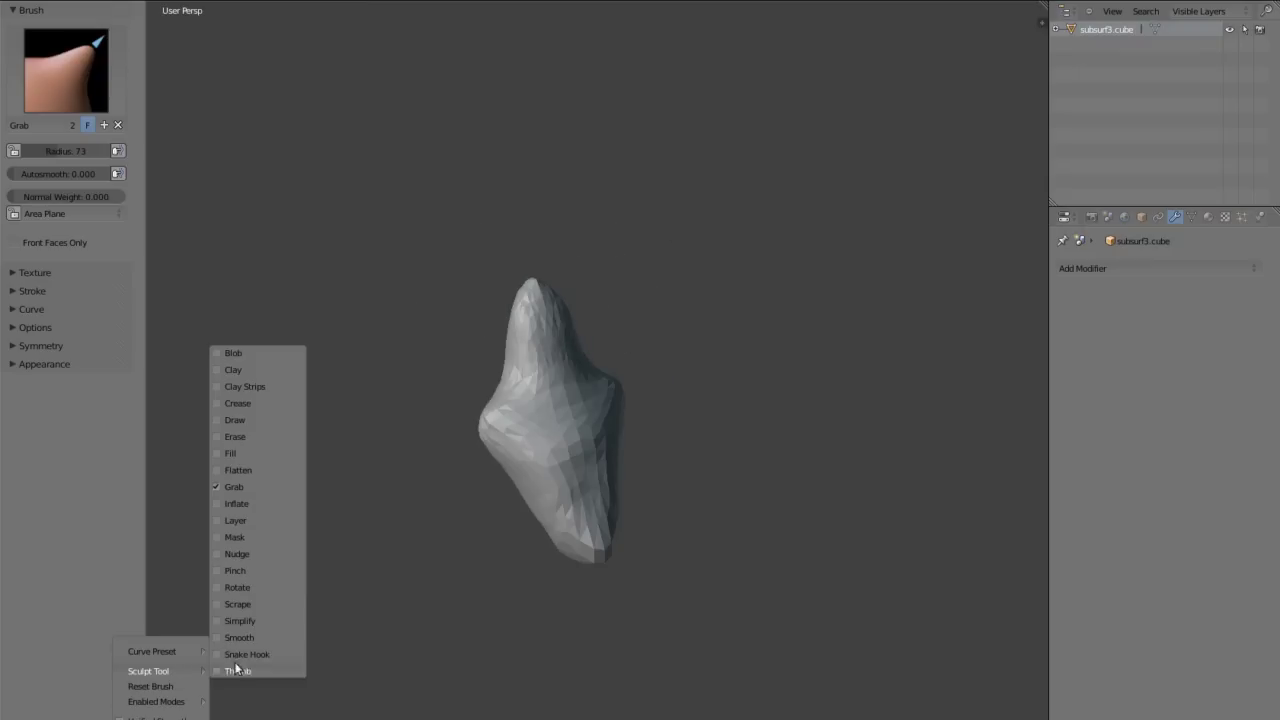
left_click(47, 93)
Select Clay Strips, show its options, and build up the head mass
left_click(127, 186)
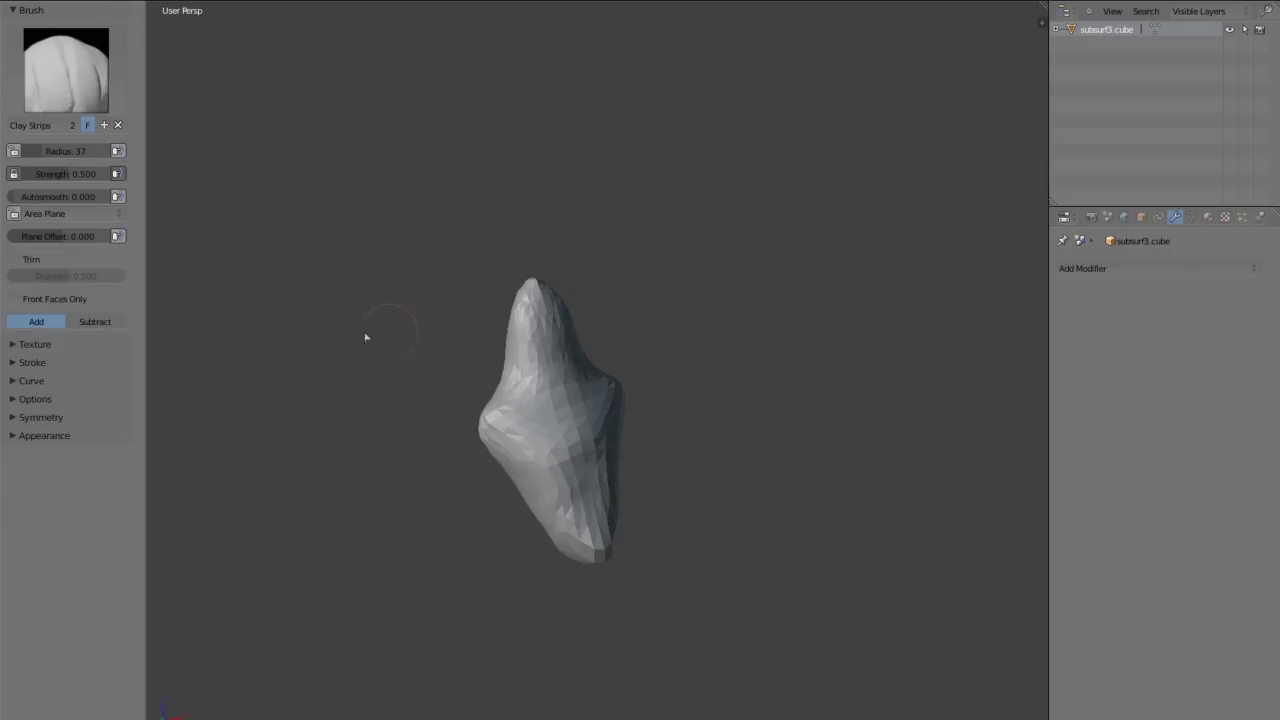
left_click(35, 399)
mouse_move(528, 334)
middle_mouse_down()
mouse_move(559, 376)
mouse_move(604, 375)
mouse_move(561, 348)
mouse_move(609, 506)
mouse_move(589, 423)
mouse_move(644, 478)
mouse_move(580, 517)
mouse_move(594, 323)
mouse_move(514, 380)
mouse_move(606, 347)
mouse_move(588, 448)
mouse_move(623, 366)
mouse_move(594, 323)
mouse_move(731, 400)
mouse_move(677, 346)
mouse_move(705, 425)
mouse_move(632, 491)
mouse_move(628, 466)
middle_mouse_up()
scroll(514, 387, "up", 3)
scroll(588, 448, "up", 2)
scroll(615, 350, "down", 2)
scroll(594, 323, "up", 3)
Sculpt rough facial features, a neck and broad shoulders with Clay Strips strokes
mouse_move(608, 523)
middle_mouse_down()
mouse_move(749, 551)
mouse_move(660, 550)
mouse_move(640, 503)
mouse_move(654, 466)
mouse_move(558, 420)
mouse_move(598, 415)
mouse_move(668, 358)
mouse_move(666, 428)
mouse_move(620, 406)
mouse_move(657, 466)
middle_mouse_up()
scroll(660, 550, "down", 2)
scroll(598, 415, "up", 3)
scroll(653, 388, "up", 2)
scroll(679, 665, "down", 1)
mouse_move(374, 631)
middle_mouse_down()
mouse_move(606, 583)
mouse_move(420, 440)
mouse_move(622, 524)
mouse_move(468, 546)
mouse_move(529, 592)
mouse_move(615, 583)
mouse_move(674, 462)
mouse_move(634, 529)
middle_mouse_up()
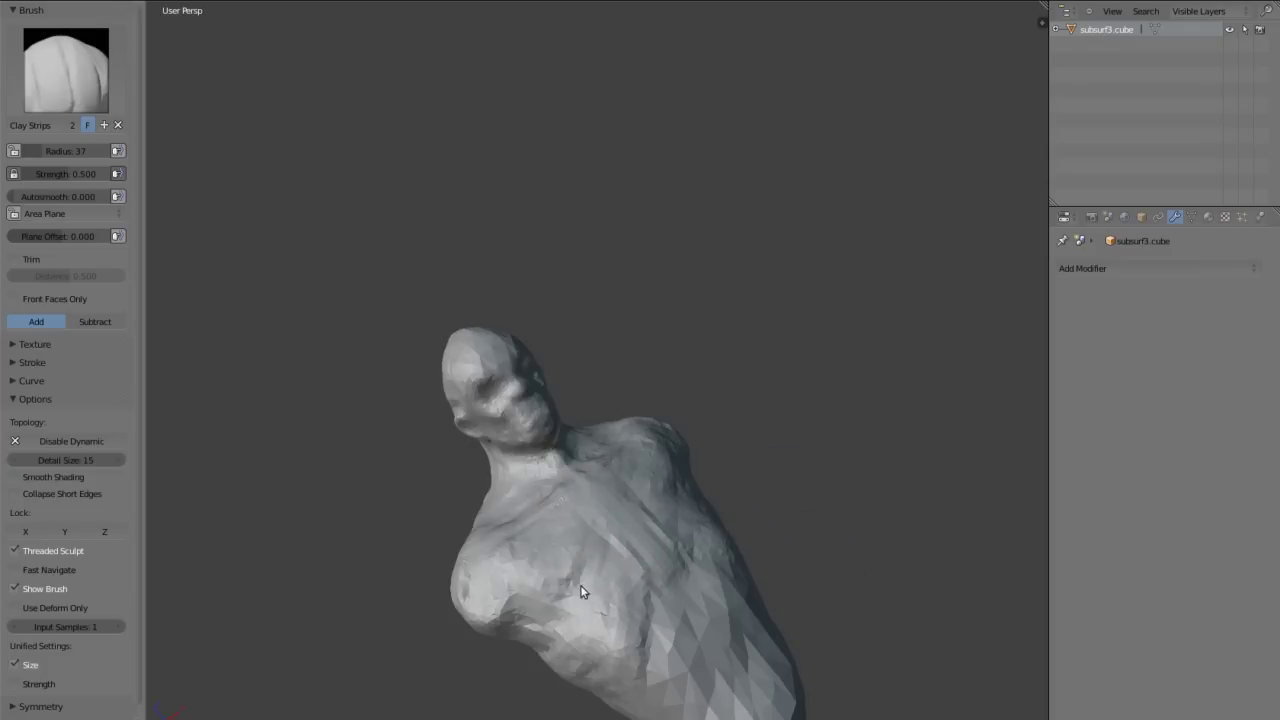
mouse_move(583, 593)
middle_mouse_down()
mouse_move(455, 361)
mouse_move(600, 463)
middle_mouse_up()
Switch to Grab in orthographic front view and shrink the brush radius to 69
key("KP_1")
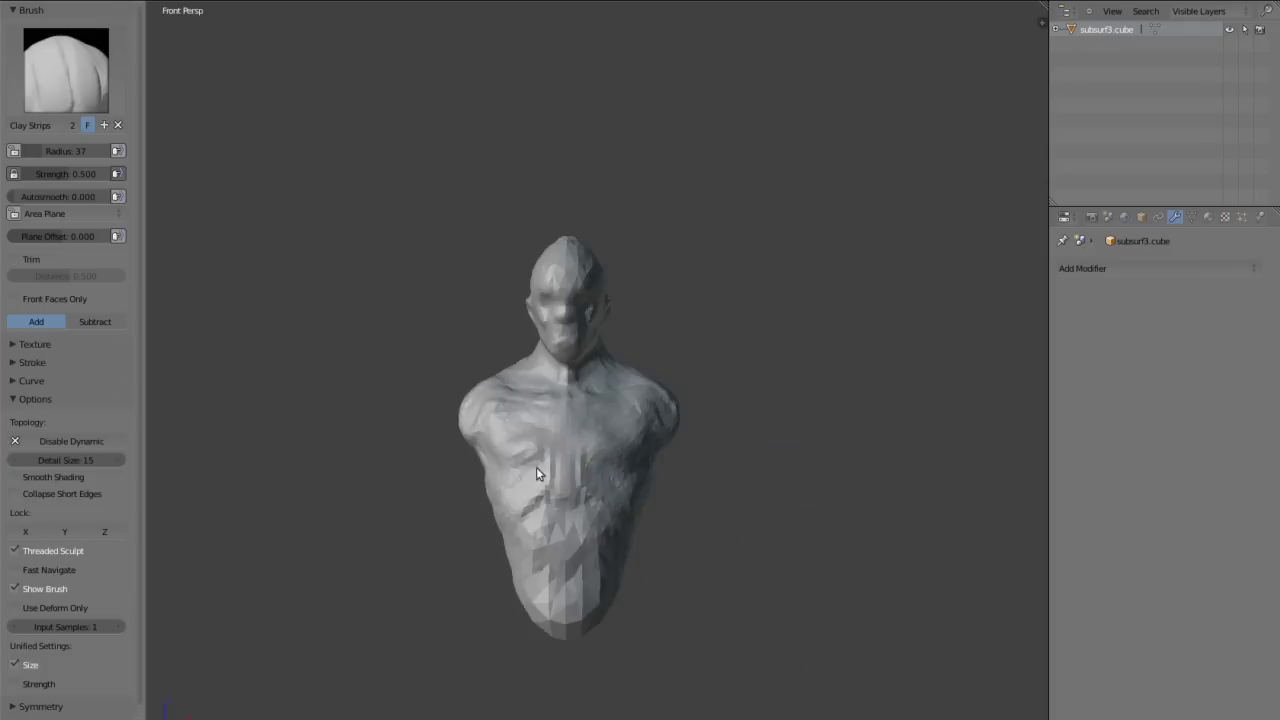
key("KP_5")
key("g")
middle_click_drag(514, 517, 466, 491)
key("KP_3")
mouse_move(615, 347)
middle_mouse_down()
mouse_move(508, 514)
mouse_move(508, 391)
mouse_move(580, 331)
mouse_move(552, 438)
mouse_move(542, 394)
middle_mouse_up()
key("KP_1")
key("f")
left_click(401, 429)
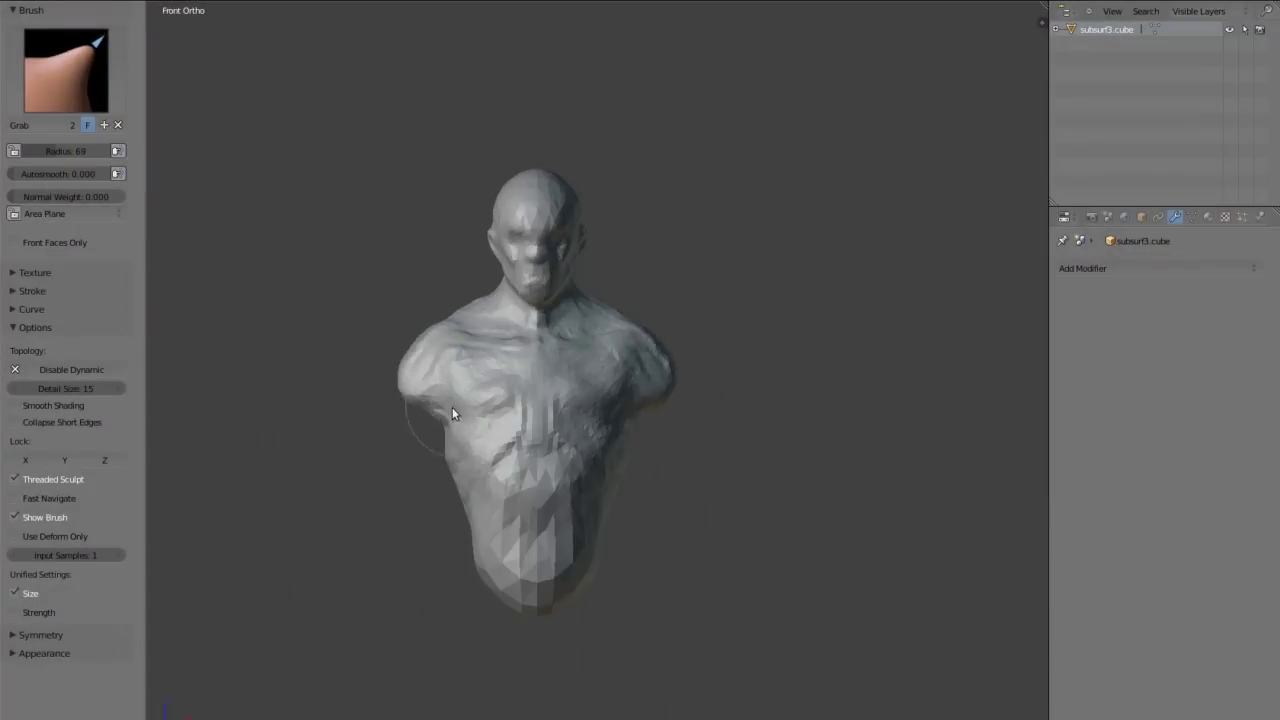
Pull arm stubs down from the shoulders using Clay Strips and Grab strokes
key("ctrl+KP_1")
mouse_move(671, 562)
middle_mouse_down()
mouse_move(683, 455)
mouse_move(596, 304)
mouse_move(610, 441)
mouse_move(640, 317)
mouse_move(598, 377)
mouse_move(646, 347)
mouse_move(616, 360)
mouse_move(623, 306)
mouse_move(634, 371)
mouse_move(660, 331)
mouse_move(372, 214)
mouse_move(720, 251)
middle_mouse_up()
key("c")
scroll(670, 310, "up", 3)
scroll(678, 293, "down", 4)
key("g")
key("KP_1")
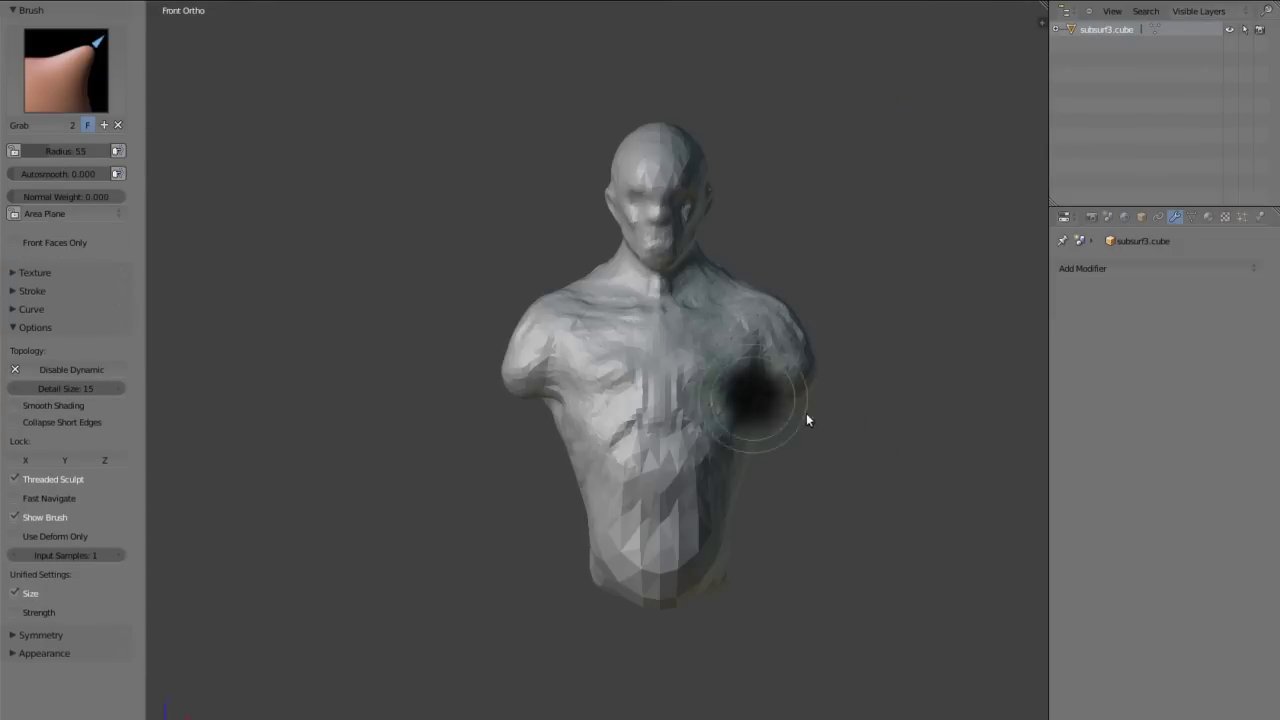
key("KP_3")
Thicken the upper arms with the Inflate/Deflate brush
key("i")
mouse_move(594, 428)
middle_mouse_down()
mouse_move(664, 270)
mouse_move(674, 331)
mouse_move(492, 485)
mouse_move(424, 300)
middle_mouse_up()
scroll(415, 414, "up", 3)
scroll(415, 414, "down", 3)
mouse_move(415, 414)
middle_mouse_down()
mouse_move(528, 386)
mouse_move(506, 290)
middle_mouse_up()
scroll(506, 290, "down", 2)
Rework the back and shoulder with Snake Hook and Inflate/Deflate from the back view
left_click(66, 70)
left_click(186, 300)
key("KP_1")
middle_click_drag(641, 451, 534, 410)
key("i")
key("ctrl+KP_1")
mouse_move(496, 352)
middle_mouse_down()
mouse_move(474, 485)
mouse_move(372, 360)
mouse_move(570, 421)
mouse_move(604, 458)
mouse_move(500, 397)
mouse_move(617, 371)
middle_mouse_up()
Shape the hips with the Grab brush from the right side view
scroll(518, 448, "down", 2)
key("g")
key("KP_3")
scroll(518, 448, "up", 2)
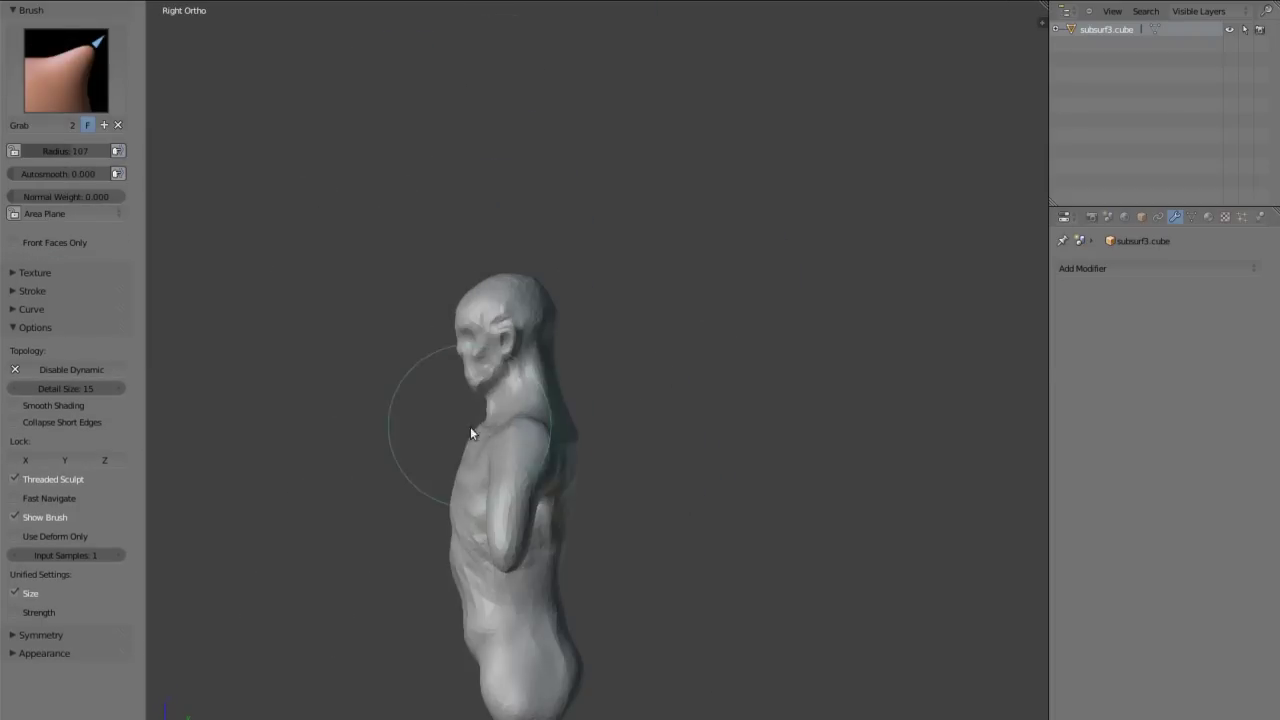
mouse_move(477, 634)
middle_mouse_down()
mouse_move(383, 323)
mouse_move(626, 383)
mouse_move(803, 266)
mouse_move(671, 423)
mouse_move(737, 391)
mouse_move(751, 329)
mouse_move(846, 377)
mouse_move(526, 277)
mouse_move(531, 503)
middle_mouse_up()
key("KP_5")
mouse_move(487, 556)
middle_mouse_down()
mouse_move(521, 555)
mouse_move(714, 447)
mouse_move(551, 232)
mouse_move(403, 338)
mouse_move(634, 385)
mouse_move(474, 365)
mouse_move(670, 305)
mouse_move(543, 494)
mouse_move(706, 529)
mouse_move(623, 591)
mouse_move(579, 348)
mouse_move(654, 423)
mouse_move(523, 280)
mouse_move(723, 346)
mouse_move(682, 400)
mouse_move(531, 329)
mouse_move(757, 457)
mouse_move(429, 449)
mouse_move(739, 342)
mouse_move(803, 260)
middle_mouse_up()
Inflate the lower body, then return to Grab in orthographic front view
key("i")
key("KP_3")
scroll(650, 430, "down", 2)
key("g")
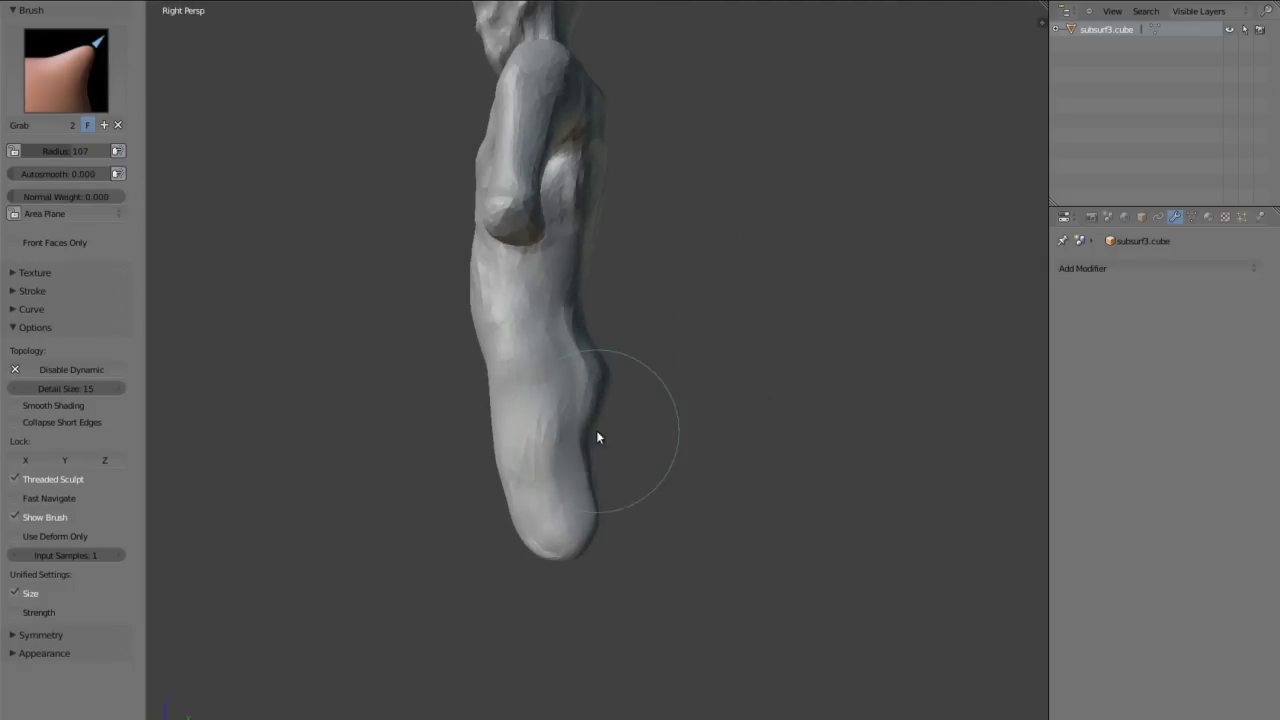
scroll(570, 470, "down", 2)
key("KP_1")
scroll(610, 420, "up", 2)
Pull the legs downward into long thin legs and inflate them from the back
left_click_drag(600, 500, 593, 591)
key("KP_3")
scroll(540, 466, "down", 1)
left_click_drag(566, 375, 530, 462)
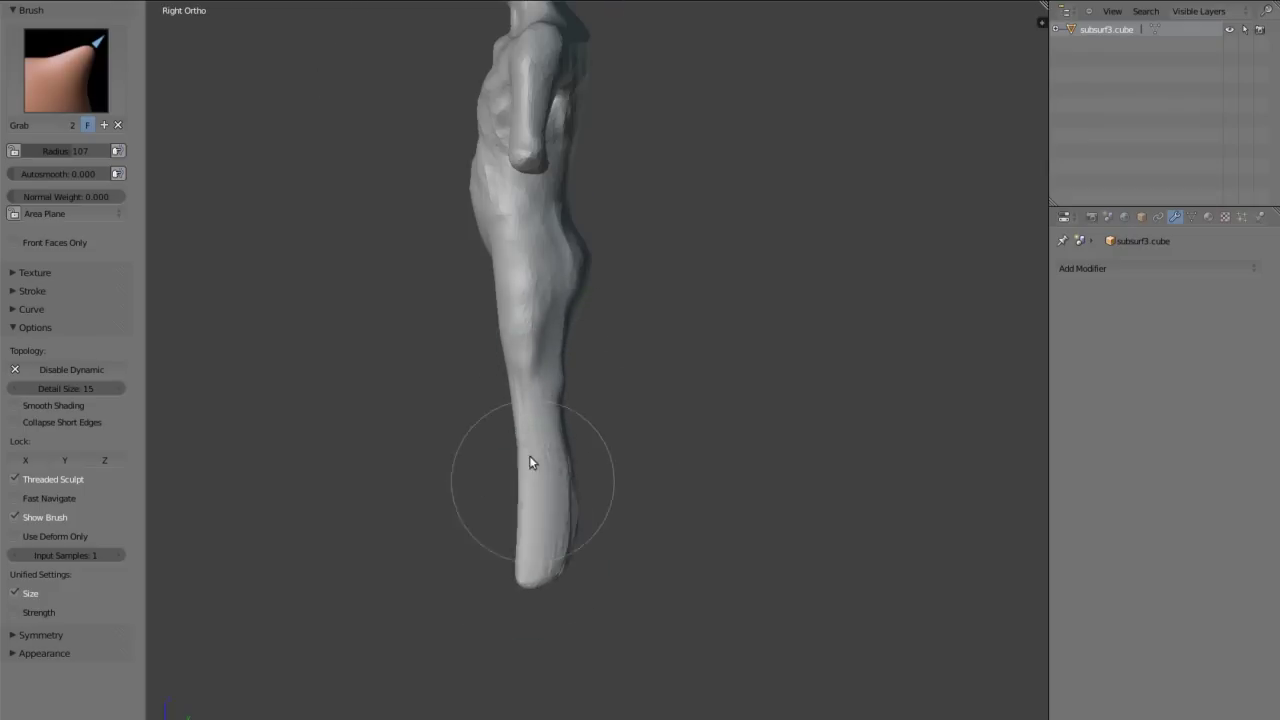
key("i")
key("ctrl+KP_1")
scroll(600, 430, "up", 3)
middle_click_drag(557, 346, 424, 410)
Lengthen the arms down past the hips and thicken them with a smaller Inflate brush
key("KP_5")
scroll(465, 337, "down", 3)
middle_click_drag(465, 337, 667, 631)
key("KP_1")
key("g")
left_click_drag(741, 370, 679, 395)
key("KP_3")
key("f")
left_click_drag(509, 343, 540, 400)
key("i")
mouse_move(540, 400)
middle_mouse_down()
mouse_move(669, 424)
mouse_move(543, 414)
mouse_move(517, 277)
mouse_move(623, 263)
middle_mouse_up()
Curve the forearm forward with Grab from the right side view
key("g")
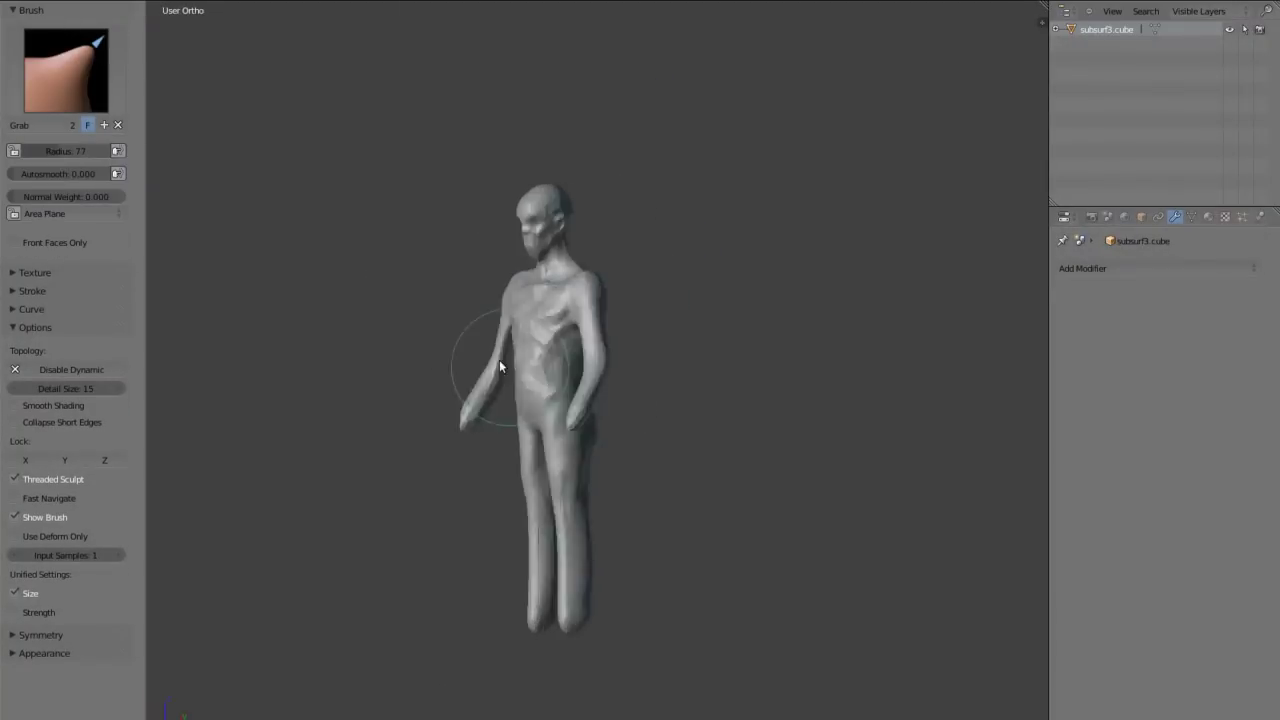
key("KP_3")
left_click_drag(494, 449, 549, 316)
key("ctrl+KP_1")
key("KP_3")
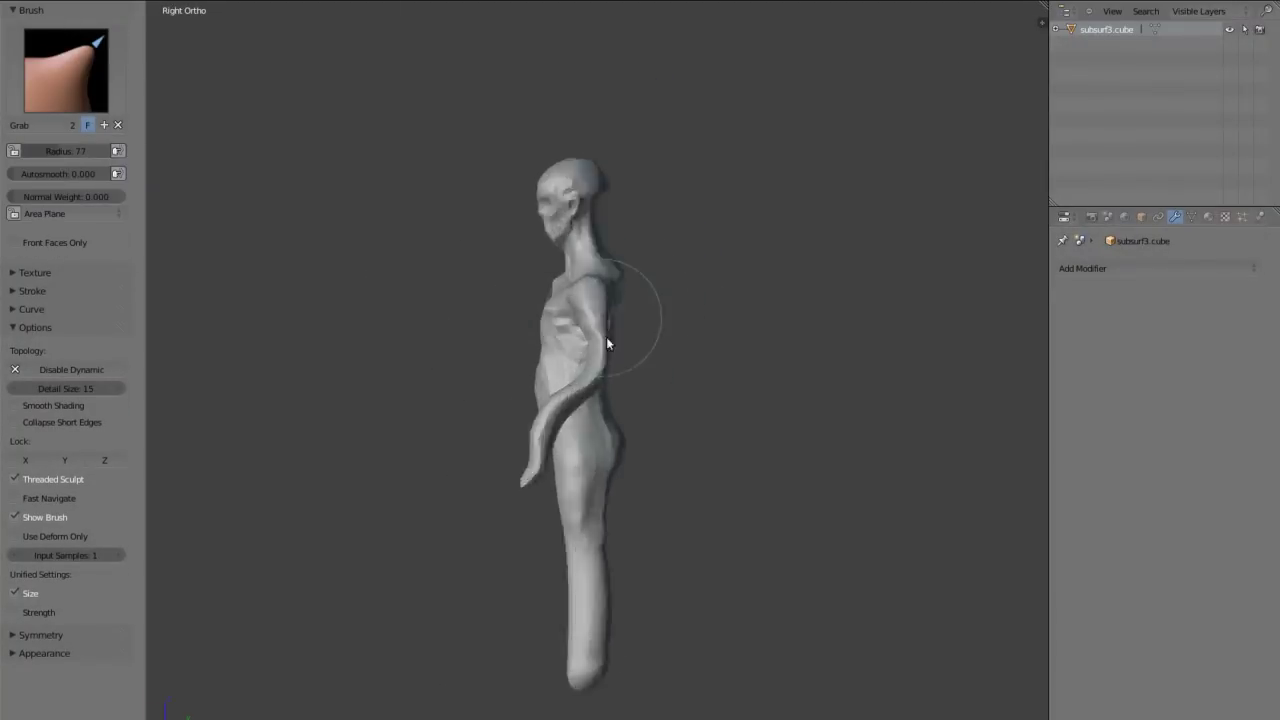
middle_click_drag(606, 343, 746, 411)
scroll(737, 429, "up", 4)
mouse_move(677, 446)
middle_mouse_down("shift")
mouse_move(632, 597)
mouse_move(623, 314)
mouse_move(672, 579)
mouse_move(294, 451)
mouse_move(689, 597)
middle_mouse_up("shift")
scroll(632, 597, "down", 3)
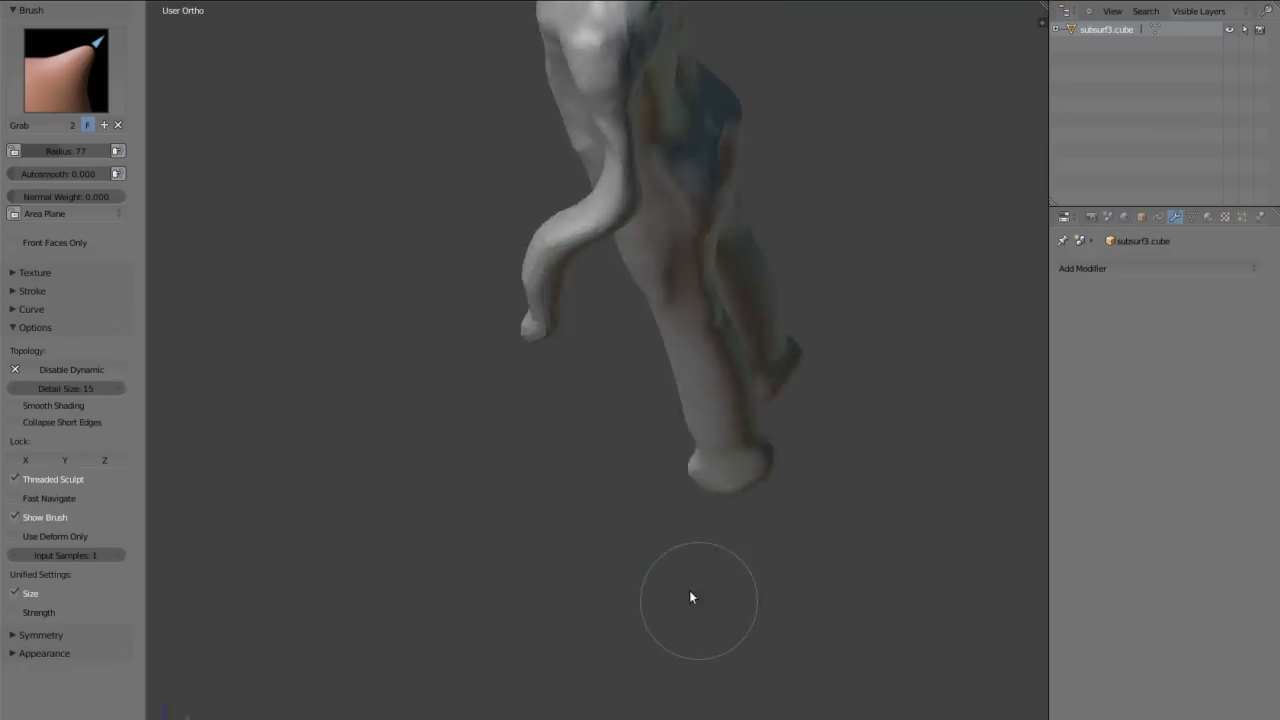
Inflate the upper torso and head area from several angles
key("ctrl+KP_1")
mouse_move(526, 557)
middle_mouse_down()
mouse_move(511, 343)
mouse_move(463, 357)
middle_mouse_up()
key("i")
mouse_move(659, 274)
middle_mouse_down()
mouse_move(549, 465)
mouse_move(592, 308)
middle_mouse_up()
scroll(592, 308, "up", 3)
key("c")
scroll(592, 308, "up", 4)
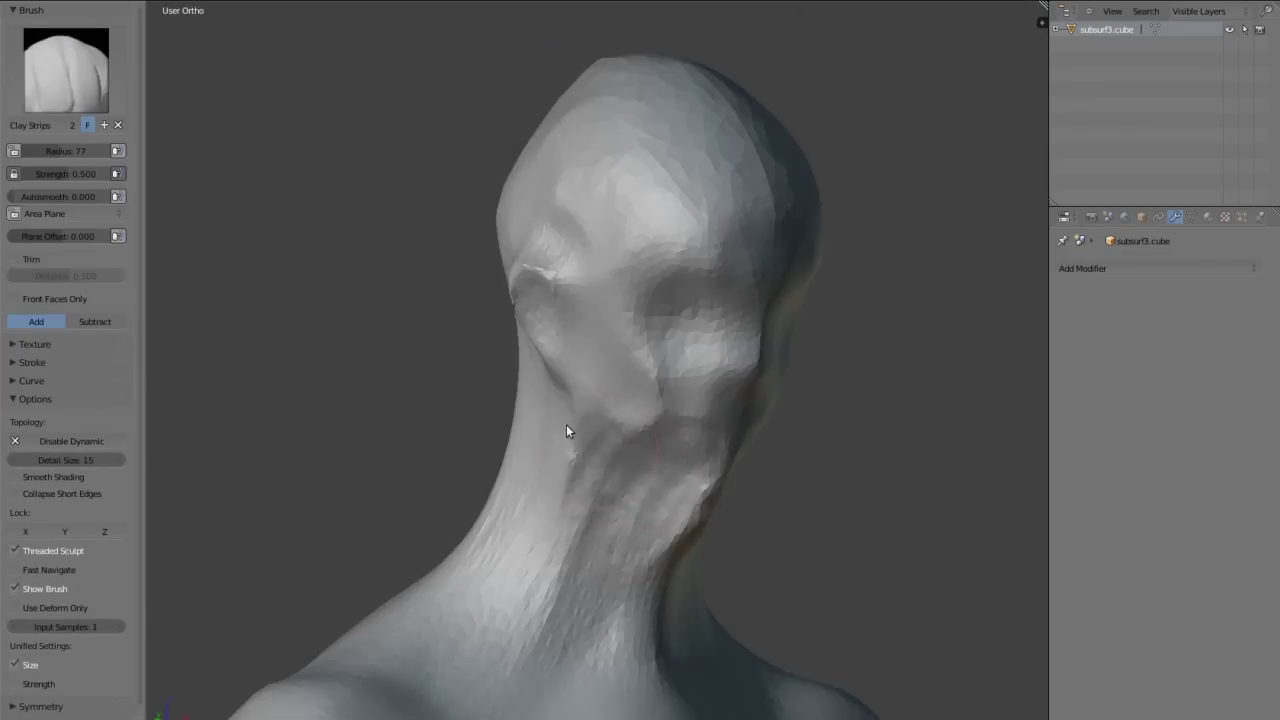
Add Clay Strips strokes to the face, head and neck from front and profile views
middle_click_drag(566, 430, 557, 349)
scroll(557, 349, "down", 3)
scroll(563, 363, "up", 4)
mouse_move(514, 634)
middle_mouse_down()
mouse_move(567, 361)
mouse_move(646, 374)
mouse_move(914, 354)
mouse_move(600, 349)
mouse_move(640, 334)
mouse_move(588, 408)
mouse_move(668, 496)
mouse_move(532, 351)
mouse_move(616, 423)
mouse_move(632, 111)
mouse_move(651, 300)
mouse_move(705, 324)
middle_mouse_up()
scroll(600, 349, "down", 2)
scroll(638, 255, "up", 4)
scroll(638, 255, "down", 3)
scroll(668, 496, "up", 2)
scroll(532, 351, "down", 2)
scroll(568, 284, "down", 4)
Build up ribbed back and shoulder muscles with Clay Strips from three-quarter back views
mouse_move(568, 284)
middle_mouse_down()
mouse_move(576, 518)
mouse_move(572, 495)
mouse_move(534, 463)
middle_mouse_up()
scroll(576, 518, "up", 2)
scroll(697, 490, "up", 3)
scroll(697, 490, "down", 2)
mouse_move(697, 490)
middle_mouse_down()
mouse_move(731, 633)
mouse_move(558, 468)
mouse_move(651, 514)
mouse_move(446, 525)
mouse_move(546, 397)
mouse_move(494, 309)
mouse_move(660, 306)
mouse_move(632, 420)
mouse_move(574, 463)
mouse_move(357, 334)
mouse_move(751, 614)
mouse_move(484, 412)
mouse_move(741, 429)
middle_mouse_up()
scroll(731, 633, "down", 2)
scroll(546, 397, "up", 2)
scroll(484, 412, "down", 3)
key("KP_3")
Switch to the Grab brush and check the figure in front and right side ortho views
key("g")
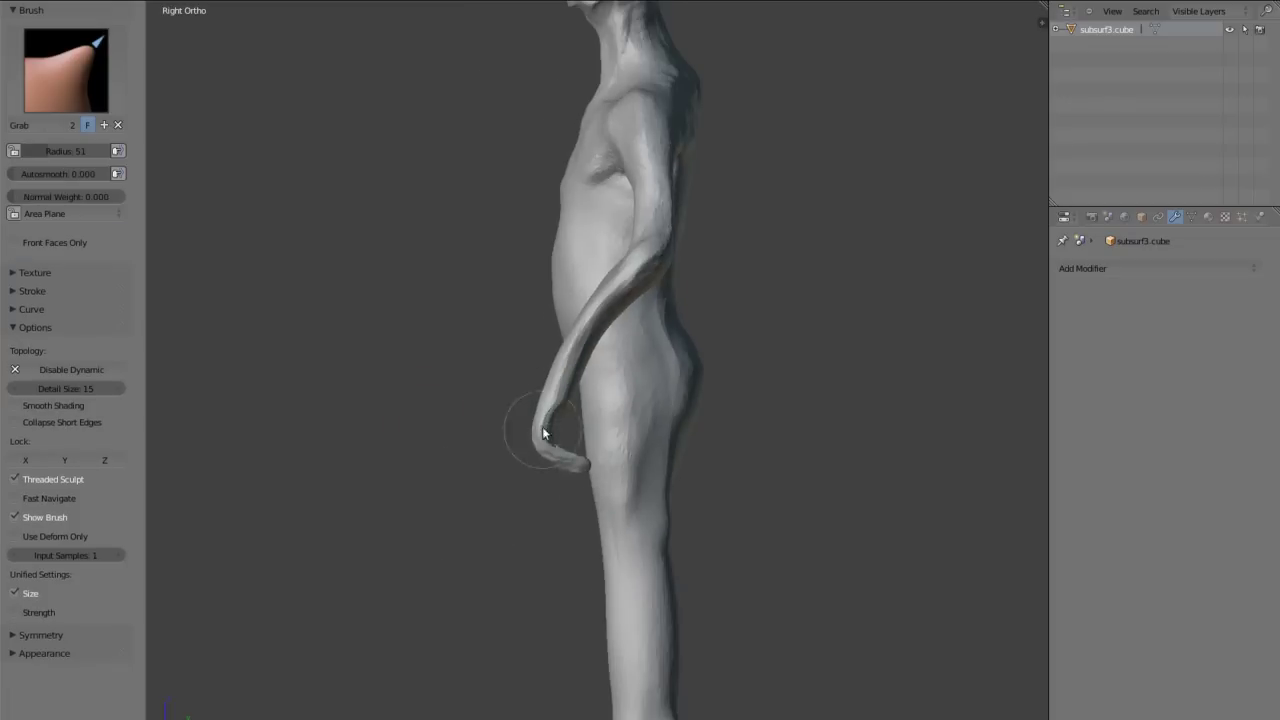
middle_click_drag(544, 433, 543, 477)
scroll(543, 477, "down", 3)
scroll(486, 386, "up", 4)
mouse_move(486, 386)
middle_mouse_down()
mouse_move(614, 451)
mouse_move(417, 631)
mouse_move(642, 368)
middle_mouse_up()
scroll(642, 368, "down", 2)
scroll(603, 380, "down", 2)
key("KP_1")
key("KP_3")
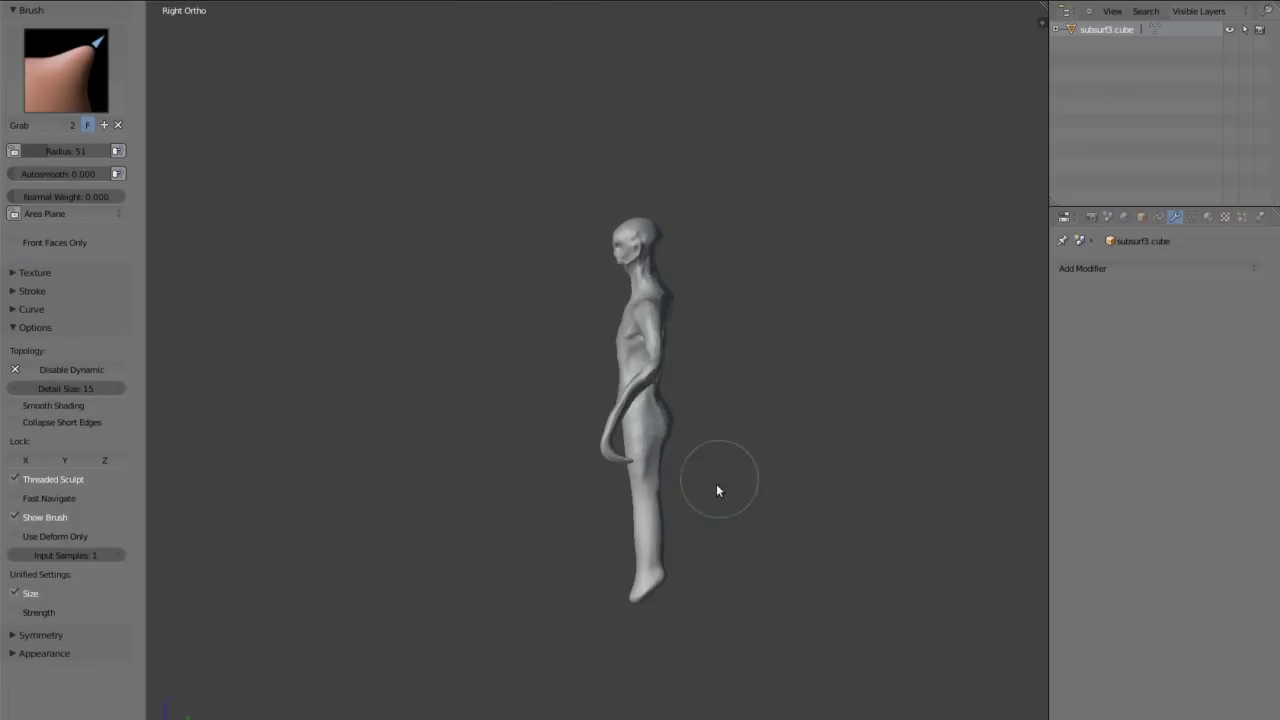
scroll(716, 490, "up", 3)
scroll(640, 340, "down", 3)
key("KP_1")
Orbit and snap between front, side and back views to line up the legs
mouse_move(580, 449)
middle_mouse_down()
mouse_move(489, 302)
mouse_move(613, 262)
mouse_move(768, 357)
mouse_move(666, 198)
mouse_move(555, 357)
middle_mouse_up()
scroll(613, 262, "up", 3)
scroll(568, 236, "down", 4)
scroll(555, 357, "up", 3)
mouse_move(616, 432)
middle_mouse_down()
mouse_move(593, 419)
mouse_move(730, 334)
middle_mouse_up()
scroll(530, 414, "down", 3)
key("KP_1")
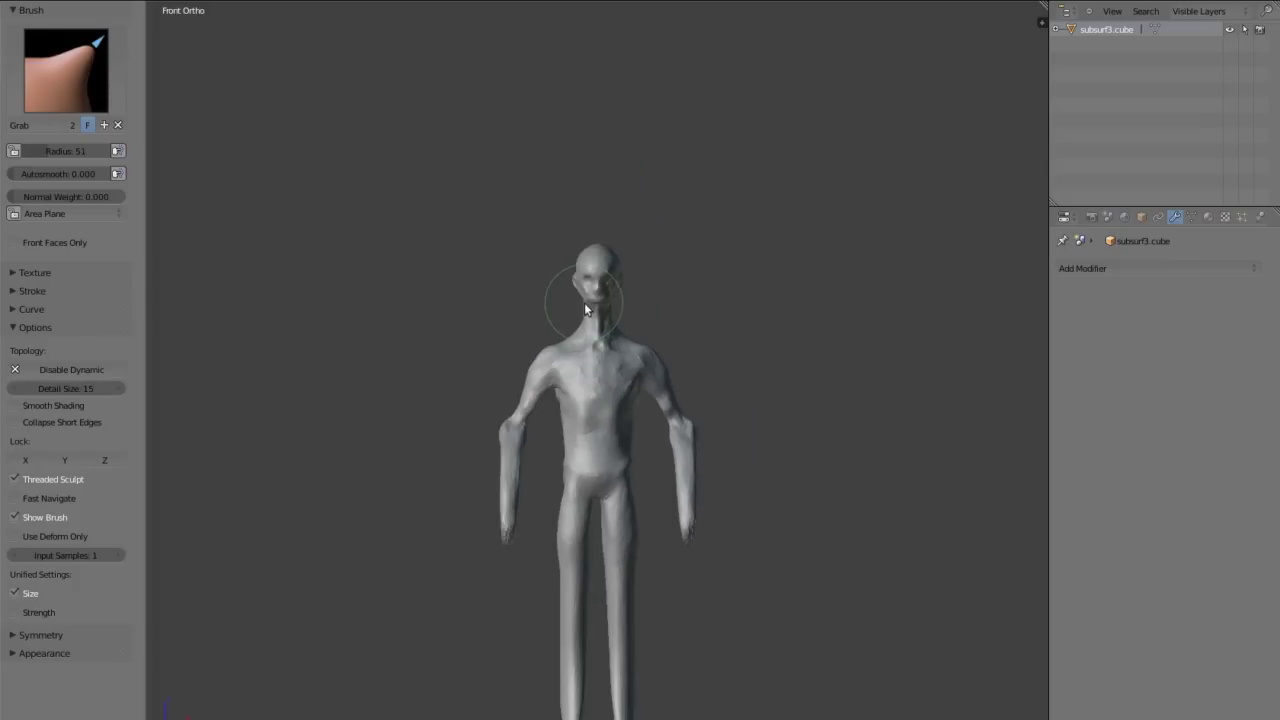
scroll(609, 374, "down", 3)
middle_click_drag(609, 374, 812, 344)
key("KP_3")
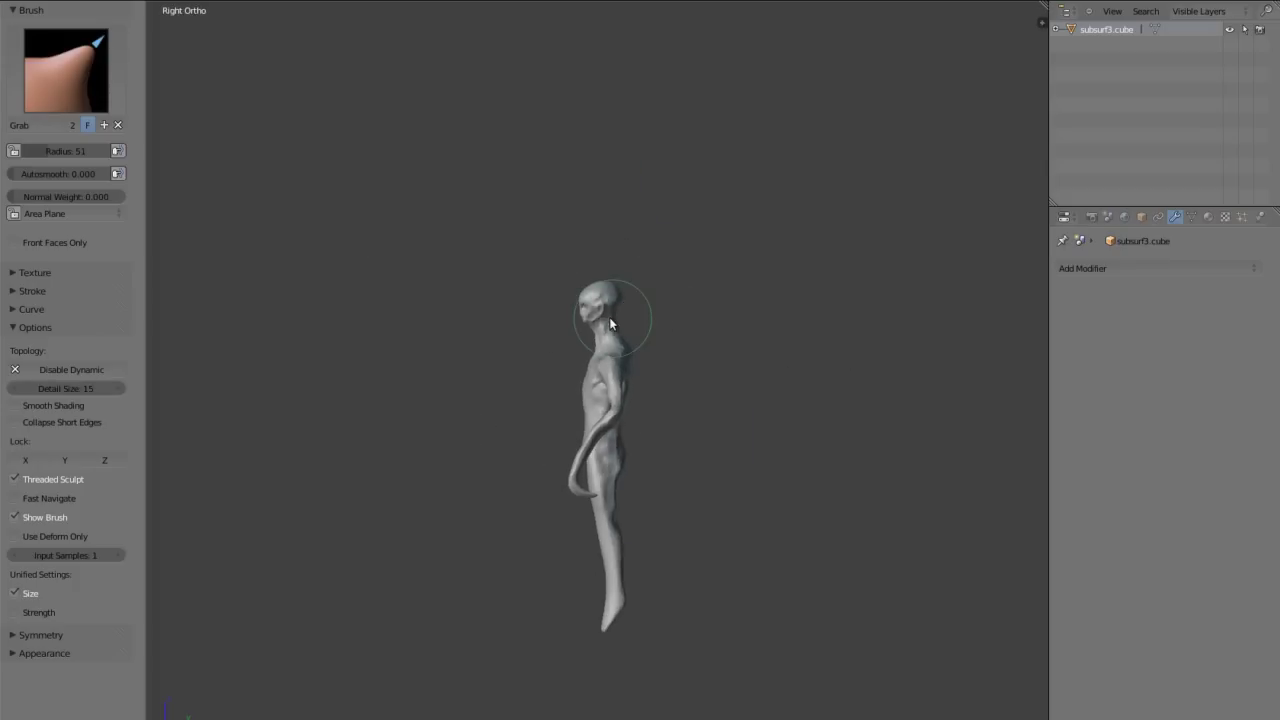
scroll(609, 317, "up", 3)
scroll(666, 373, "down", 2)
key("KP_1")
scroll(625, 216, "up", 3)
key("ctrl+KP_1")
mouse_move(512, 264)
middle_mouse_down()
mouse_move(456, 200)
mouse_move(644, 488)
mouse_move(469, 265)
mouse_move(605, 478)
mouse_move(713, 476)
mouse_move(666, 594)
mouse_move(429, 487)
middle_mouse_up()
Drag the feet downward with Grab to stretch the legs into long tentacles
left_click_drag(429, 487, 478, 476)
middle_click_drag(478, 476, 642, 646)
left_click_drag(642, 646, 657, 566)
mouse_move(657, 566)
middle_mouse_down()
mouse_move(661, 464)
mouse_move(751, 257)
mouse_move(643, 337)
mouse_move(640, 323)
mouse_move(613, 397)
mouse_move(724, 209)
middle_mouse_up()
Inspect the lengthened legs from front, side, back and below
key("KP_1")
scroll(554, 286, "down", 2)
key("KP_3")
scroll(615, 401, "up", 1)
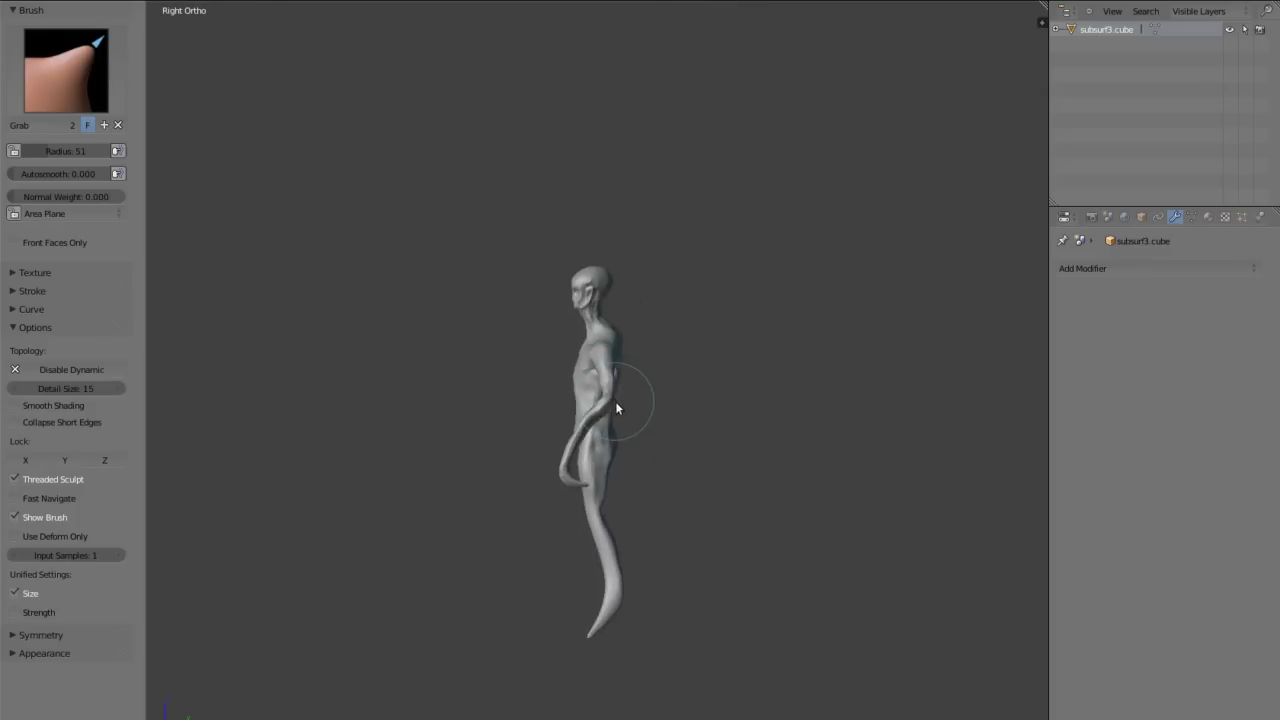
key("ctrl+KP_1")
scroll(496, 338, "up", 2)
mouse_move(512, 441)
middle_mouse_down()
mouse_move(707, 323)
mouse_move(509, 372)
mouse_move(603, 398)
mouse_move(536, 350)
mouse_move(705, 307)
mouse_move(534, 423)
middle_mouse_up()
scroll(437, 300, "up", 2)
mouse_move(437, 300)
middle_mouse_down()
mouse_move(388, 285)
mouse_move(406, 343)
mouse_move(449, 371)
mouse_move(410, 318)
mouse_move(465, 365)
mouse_move(357, 614)
middle_mouse_up()
scroll(509, 567, "down", 2)
scroll(509, 567, "down", 2)
middle_click_drag(509, 567, 538, 168)
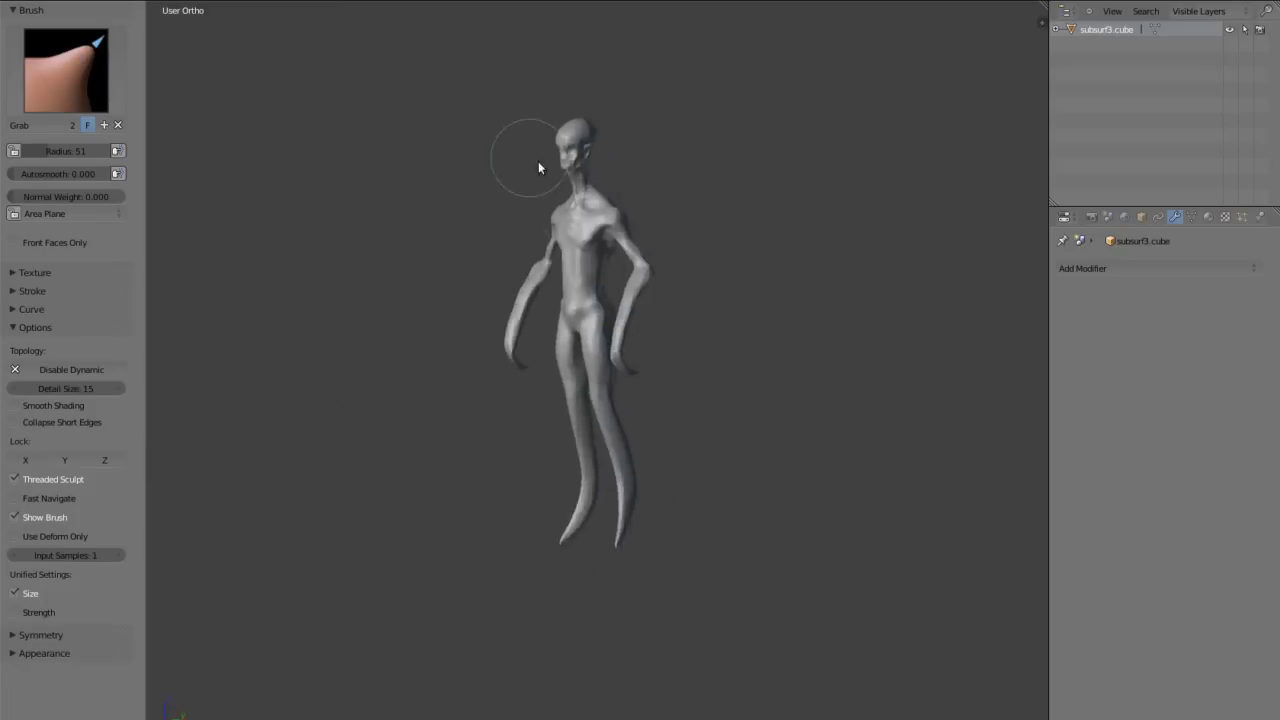
Switch to the Flatten brush and expand its falloff curve settings
key("shift+t")
scroll(538, 168, "up", 4)
middle_click_drag(683, 471, 500, 420)
left_click(31, 380)
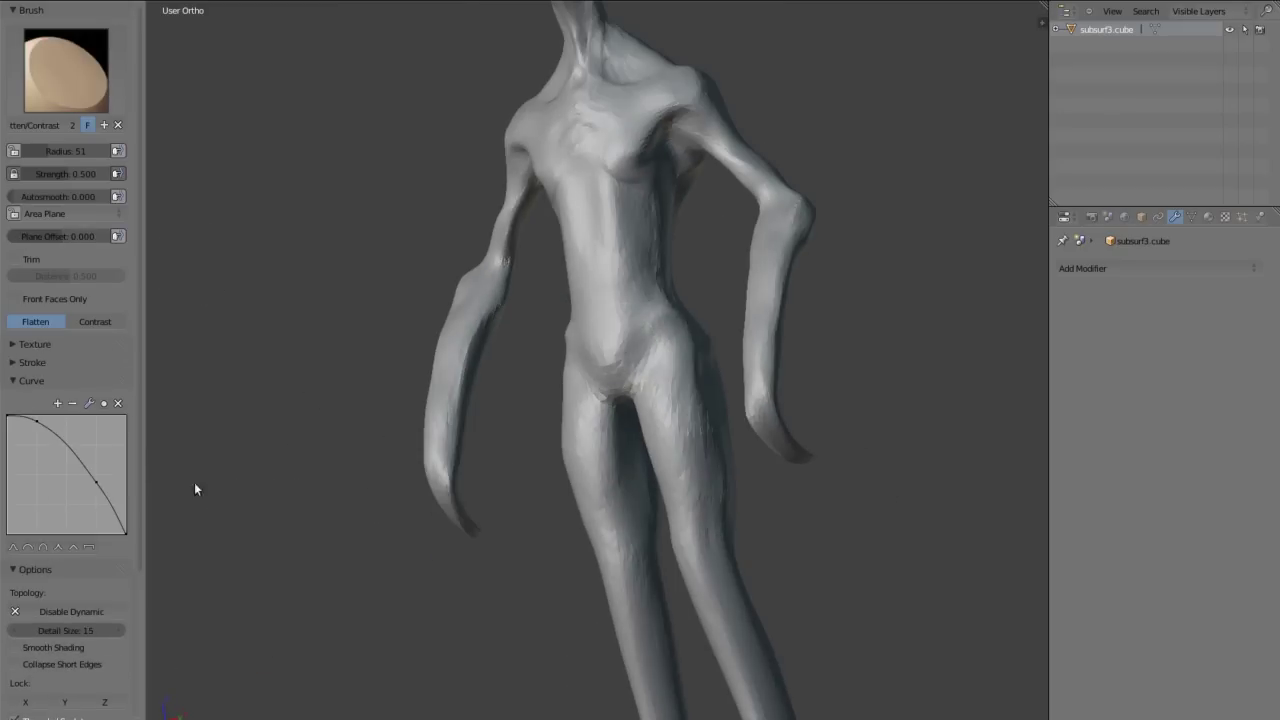
Shrink the brush to radius 31 and shape the face with Flatten and Inflate
scroll(605, 183, "up", 2)
key("f")
left_click(615, 293)
mouse_move(615, 293)
middle_mouse_down()
mouse_move(554, 312)
mouse_move(484, 305)
mouse_move(440, 366)
mouse_move(466, 434)
mouse_move(431, 491)
mouse_move(694, 423)
mouse_move(694, 491)
mouse_move(486, 386)
mouse_move(447, 407)
mouse_move(414, 466)
mouse_move(286, 437)
mouse_move(300, 409)
mouse_move(523, 630)
middle_mouse_up()
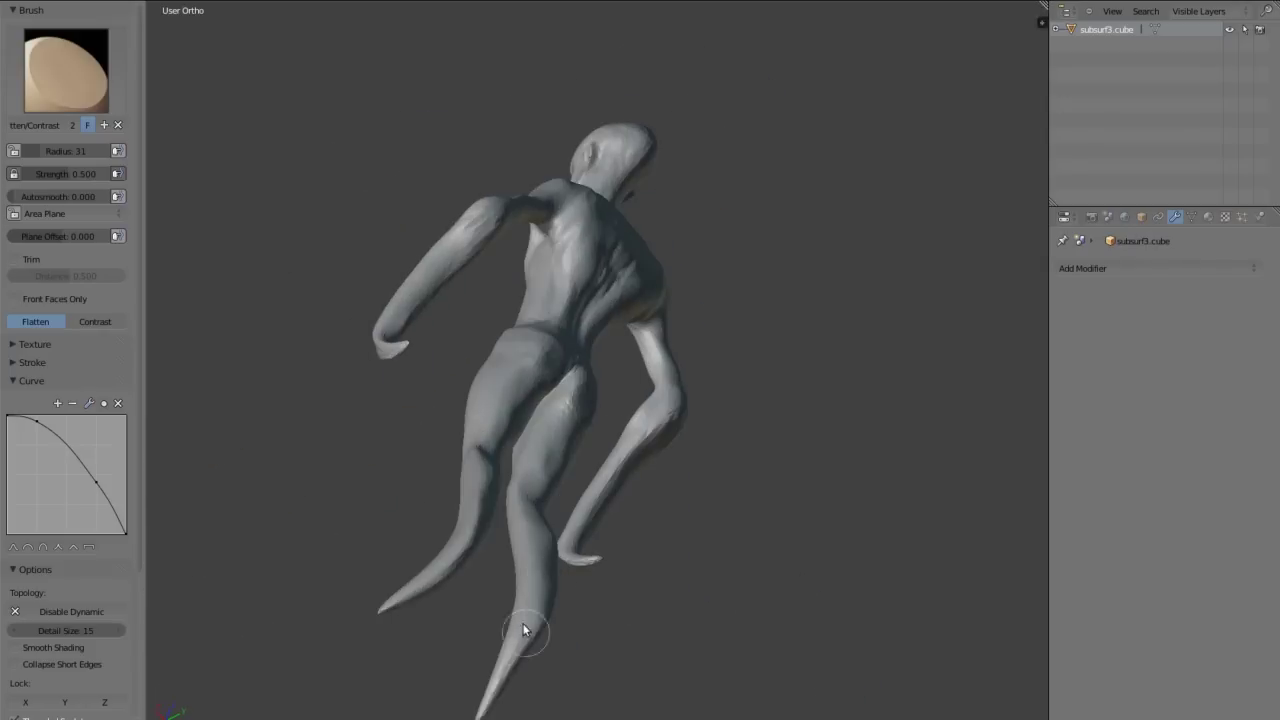
key("i")
mouse_move(523, 535)
middle_mouse_down()
mouse_move(290, 477)
mouse_move(470, 335)
middle_mouse_up()
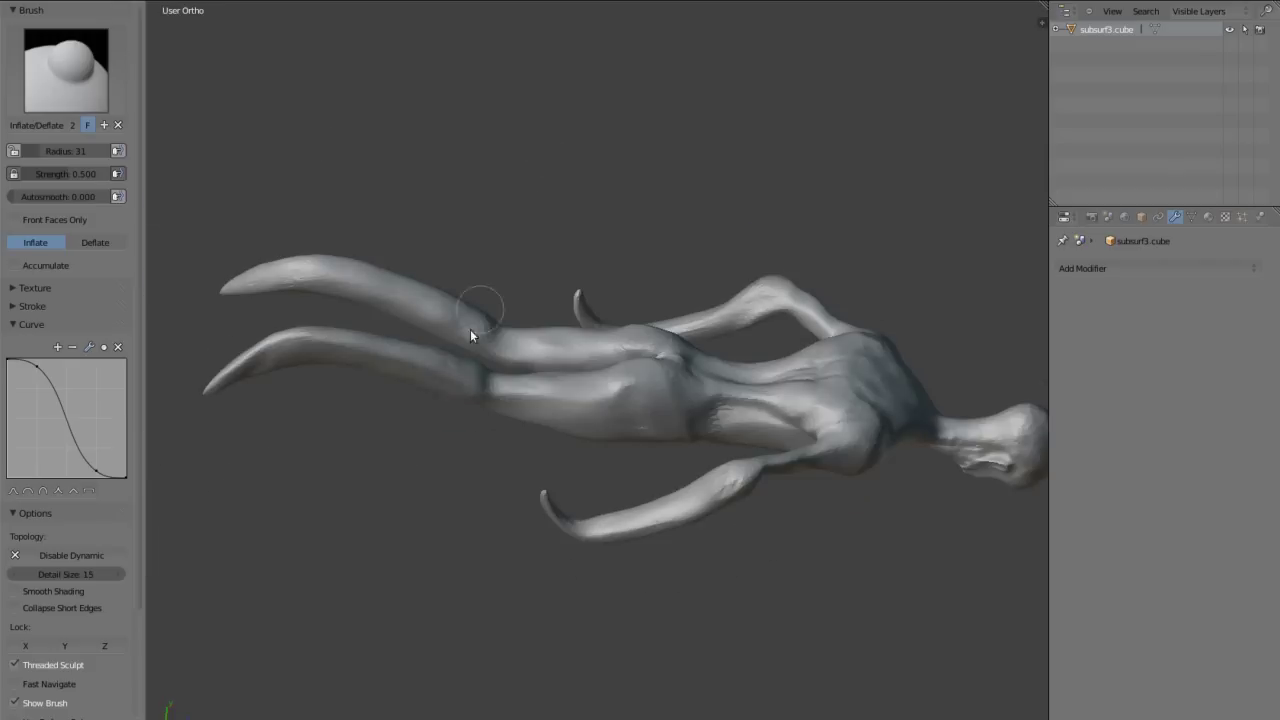
mouse_move(247, 281)
middle_mouse_down()
mouse_move(714, 371)
mouse_move(657, 371)
mouse_move(726, 251)
middle_mouse_up()
Carve deeper eye sockets and facial hollows with the Scrape brush
key("3")
scroll(543, 409, "up", 3)
mouse_move(543, 409)
middle_mouse_down()
mouse_move(586, 420)
mouse_move(588, 528)
middle_mouse_up()
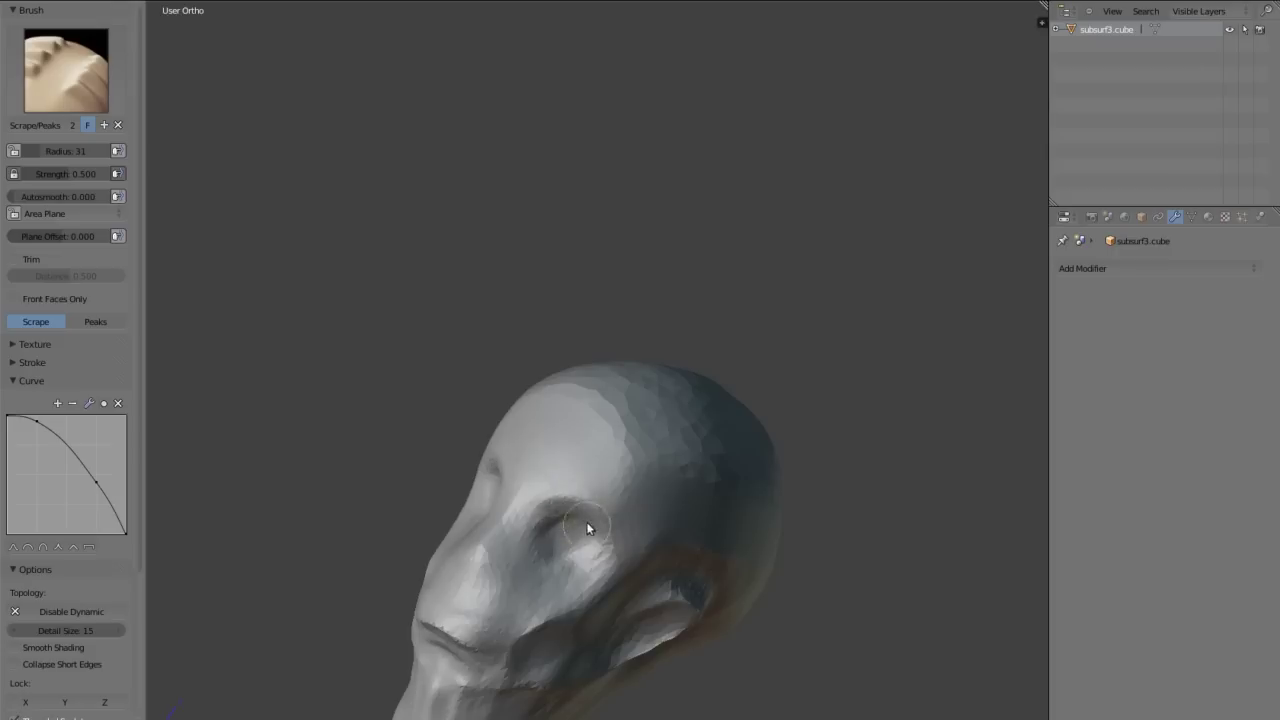
mouse_move(514, 589)
middle_mouse_down()
mouse_move(549, 451)
mouse_move(466, 466)
mouse_move(544, 462)
mouse_move(497, 360)
mouse_move(543, 360)
mouse_move(526, 260)
mouse_move(550, 587)
mouse_move(577, 562)
mouse_move(565, 537)
mouse_move(686, 543)
mouse_move(500, 568)
mouse_move(381, 559)
mouse_move(515, 644)
mouse_move(499, 632)
mouse_move(485, 419)
middle_mouse_up()
mouse_move(480, 372)
middle_mouse_down()
mouse_move(485, 522)
mouse_move(710, 350)
mouse_move(637, 443)
mouse_move(591, 476)
mouse_move(600, 534)
mouse_move(620, 447)
mouse_move(504, 351)
mouse_move(668, 441)
mouse_move(509, 311)
mouse_move(666, 429)
mouse_move(627, 337)
mouse_move(613, 350)
mouse_move(725, 439)
middle_mouse_up()
Carve a crease beside the nose with the Clay Strips brush
key("c")
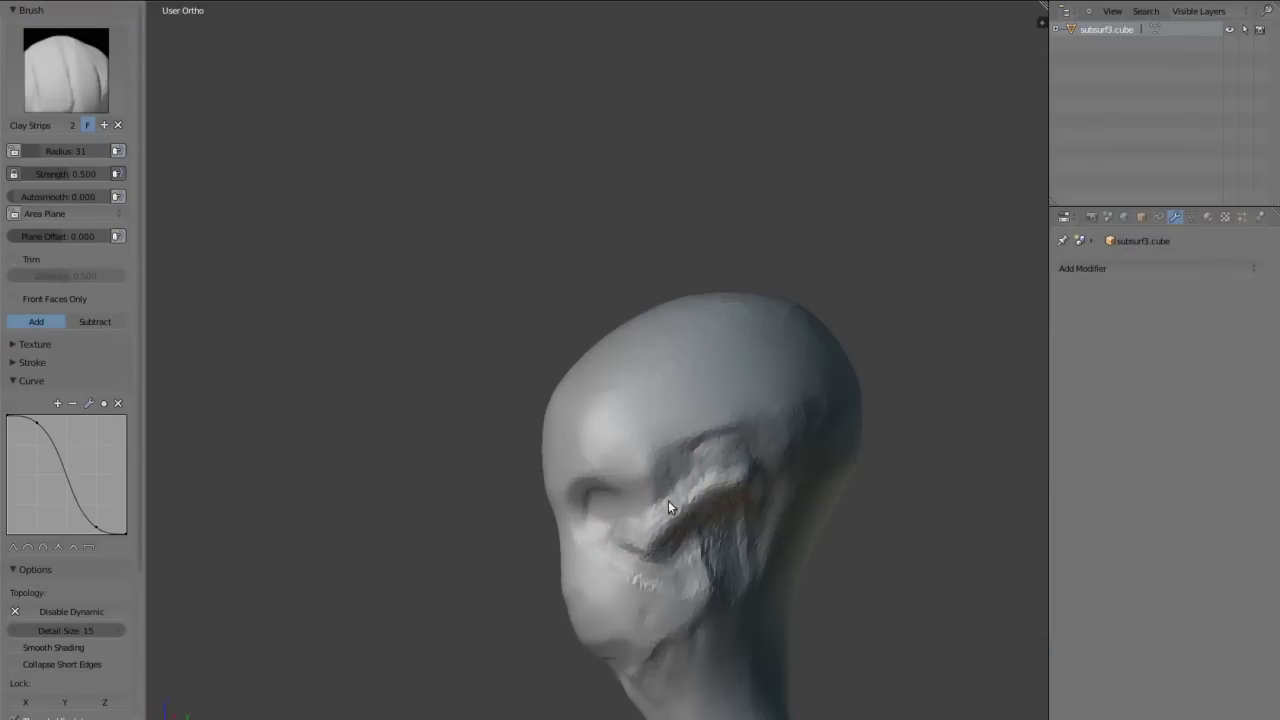
middle_click_drag(668, 505, 634, 519)
middle_click_drag(735, 462, 770, 458)
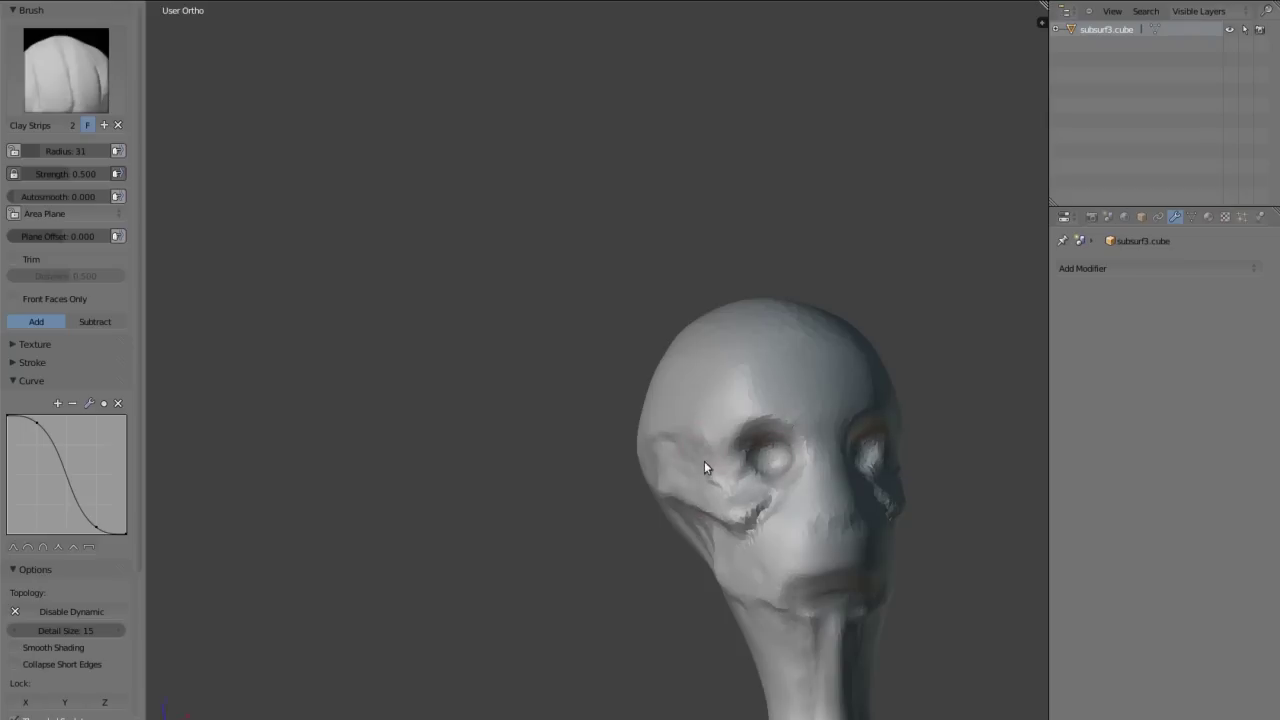
mouse_move(705, 388)
middle_mouse_down()
mouse_move(638, 420)
mouse_move(675, 466)
mouse_move(589, 471)
middle_mouse_up()
scroll(675, 466, "up", 4)
scroll(675, 466, "down", 3)
scroll(480, 422, "up", 4)
mouse_move(502, 392)
left_mouse_down()
mouse_move(558, 348)
mouse_move(600, 346)
left_mouse_up()
Widen the view to the torso and inspect the head from a side three-quarter angle
scroll(590, 305, "down", 5)
mouse_move(470, 395)
middle_mouse_down()
mouse_move(402, 330)
mouse_move(514, 200)
mouse_move(570, 365)
middle_mouse_up()
scroll(570, 365, "down", 3)
key("g")
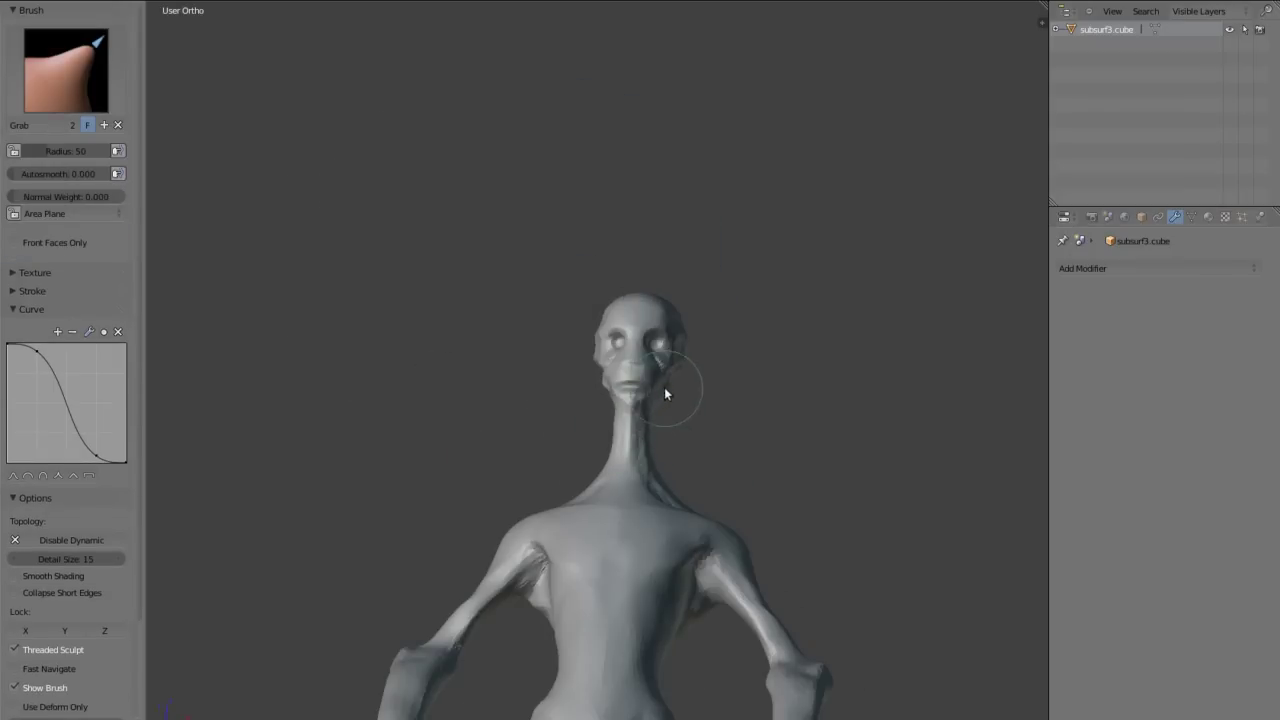
key("KP_3")
scroll(860, 304, "up", 6)
mouse_move(655, 409)
middle_mouse_down()
mouse_move(860, 304)
mouse_move(562, 275)
middle_mouse_up()
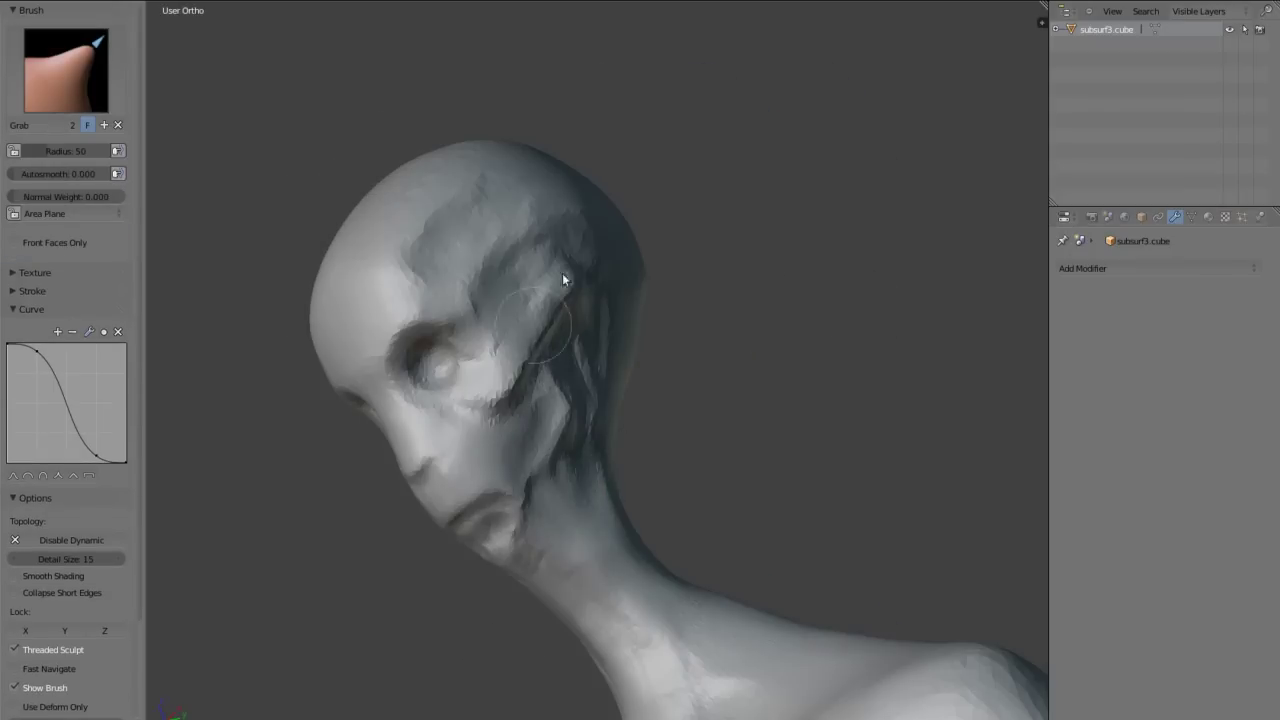
scroll(562, 275, "down", 2)
Reselect Clay Strips and build up the lower lip and lip corners
left_click(65, 70)
left_click(189, 166)
scroll(665, 402, "up", 5)
scroll(577, 404, "down", 1)
left_click_drag(577, 404, 420, 367)
mouse_move(420, 367)
middle_mouse_down()
mouse_move(490, 331)
mouse_move(323, 501)
middle_mouse_up()
left_click_drag(323, 501, 450, 470)
middle_click_drag(450, 470, 676, 435)
mouse_move(676, 435)
left_mouse_down()
mouse_move(769, 278)
mouse_move(686, 234)
left_mouse_up()
mouse_move(686, 234)
middle_mouse_down()
mouse_move(376, 253)
mouse_move(571, 420)
mouse_move(714, 349)
mouse_move(920, 317)
middle_mouse_up()
Frame the whole head in front view, then orbit around to the figure's back
scroll(571, 420, "down", 3)
scroll(920, 317, "up", 2)
left_click_drag(929, 311, 585, 383)
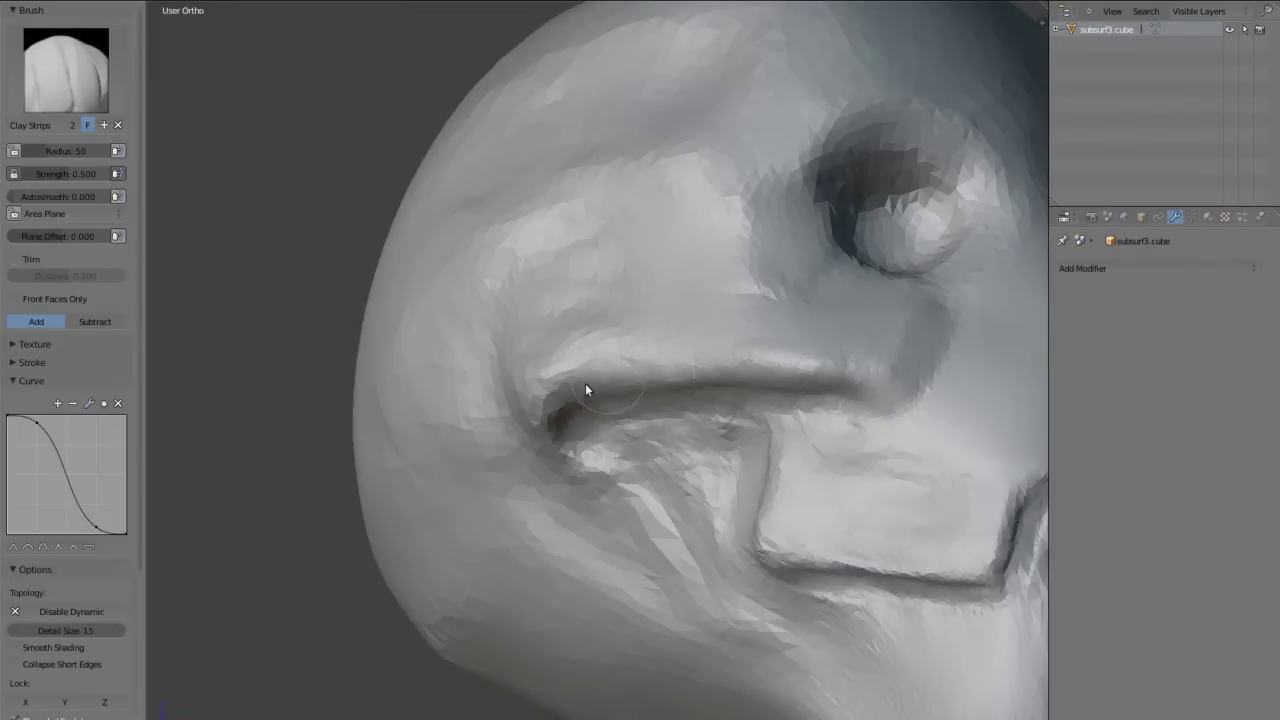
scroll(585, 383, "down", 6)
key("KP_1")
key("g")
mouse_move(714, 293)
middle_mouse_down()
mouse_move(697, 357)
mouse_move(677, 229)
mouse_move(639, 251)
mouse_move(760, 277)
mouse_move(903, 346)
mouse_move(694, 394)
mouse_move(634, 300)
mouse_move(537, 363)
mouse_move(529, 306)
mouse_move(706, 363)
mouse_move(661, 436)
middle_mouse_up()
scroll(694, 394, "down", 3)
scroll(694, 394, "up", 4)
Add Clay Strips ridges across the neck and chest
key("c")
scroll(529, 306, "up", 4)
scroll(661, 436, "down", 2)
mouse_move(661, 436)
left_mouse_down()
mouse_move(611, 491)
mouse_move(631, 351)
mouse_move(443, 471)
left_mouse_up()
mouse_move(443, 471)
middle_mouse_down()
mouse_move(550, 511)
mouse_move(665, 467)
middle_mouse_up()
left_click_drag(665, 467, 646, 431)
middle_click_drag(646, 431, 558, 443)
Carve a groove across the chest and check the torso from several angles
scroll(628, 378, "up", 2)
scroll(628, 378, "down", 2)
mouse_move(628, 378)
middle_mouse_down()
mouse_move(691, 434)
mouse_move(623, 337)
mouse_move(680, 266)
mouse_move(589, 426)
middle_mouse_up()
scroll(589, 426, "up", 2)
left_click_drag(543, 423, 674, 409)
scroll(674, 409, "down", 2)
mouse_move(674, 409)
middle_mouse_down()
mouse_move(491, 586)
mouse_move(479, 325)
mouse_move(581, 375)
middle_mouse_up()
scroll(490, 590, "up", 2)
scroll(513, 555, "down", 2)
scroll(532, 332, "up", 2)
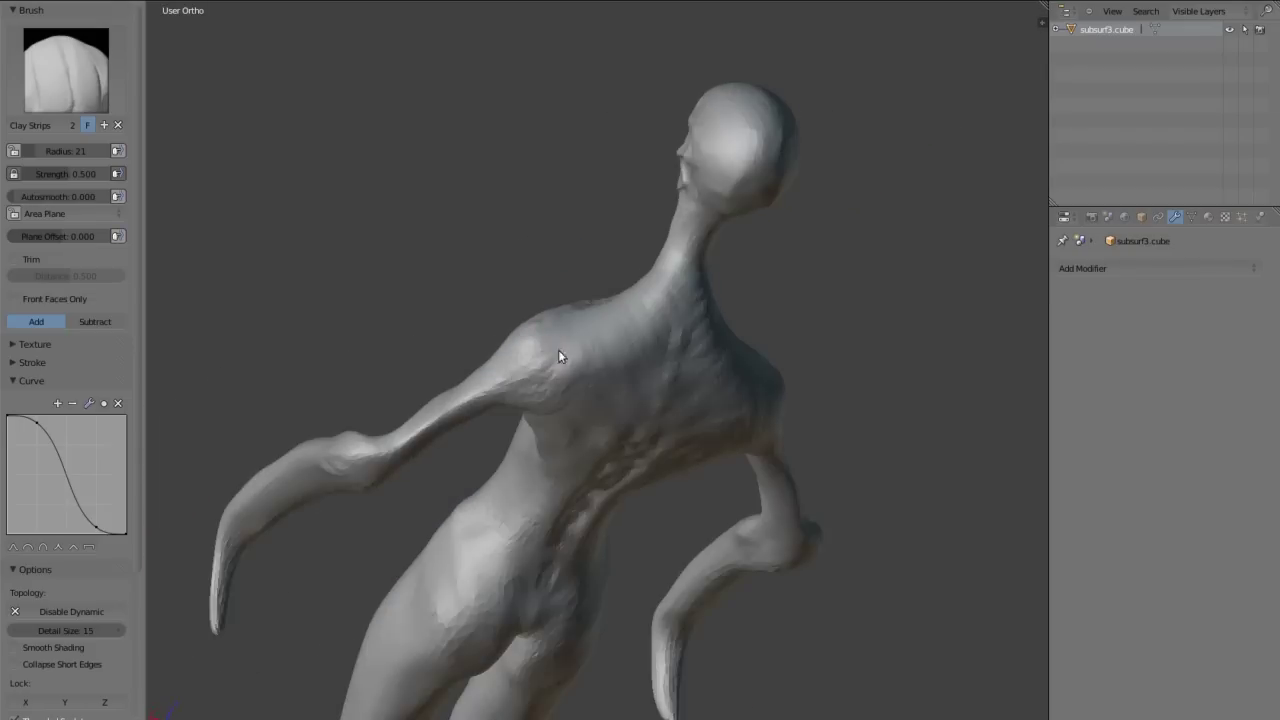
scroll(557, 357, "down", 2)
middle_click_drag(574, 477, 646, 560)
scroll(458, 376, "up", 2)
mouse_move(458, 376)
middle_mouse_down()
mouse_move(511, 528)
mouse_move(540, 534)
mouse_move(491, 591)
middle_mouse_up()
mouse_move(476, 515)
middle_mouse_down()
mouse_move(429, 543)
mouse_move(509, 443)
mouse_move(609, 529)
mouse_move(461, 485)
mouse_move(517, 471)
mouse_move(503, 609)
mouse_move(517, 352)
mouse_move(586, 382)
mouse_move(620, 238)
mouse_move(573, 247)
mouse_move(548, 234)
mouse_move(615, 283)
mouse_move(551, 263)
mouse_move(559, 305)
mouse_move(657, 223)
middle_mouse_up()
scroll(389, 323, "up", 5)
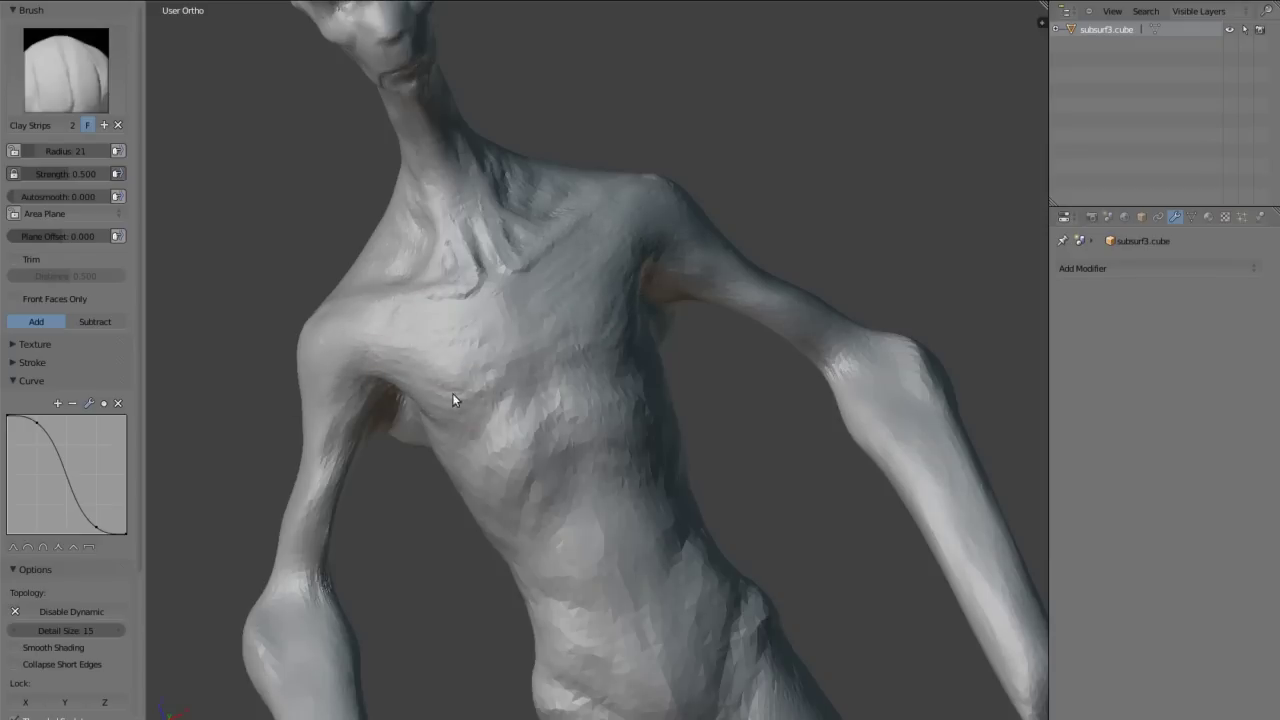
scroll(408, 340, "down", 3)
middle_click_drag(408, 340, 586, 237)
scroll(309, 333, "down", 2)
mouse_move(309, 333)
middle_mouse_down()
mouse_move(528, 349)
mouse_move(623, 329)
middle_mouse_up()
scroll(359, 365, "up", 4)
scroll(359, 365, "down", 3)
mouse_move(359, 365)
middle_mouse_down()
mouse_move(355, 455)
mouse_move(464, 483)
mouse_move(421, 436)
mouse_move(586, 391)
mouse_move(551, 209)
mouse_move(476, 293)
mouse_move(437, 391)
mouse_move(191, 346)
mouse_move(740, 409)
mouse_move(687, 366)
mouse_move(543, 386)
mouse_move(546, 503)
mouse_move(277, 266)
mouse_move(653, 445)
middle_mouse_up()
scroll(551, 209, "up", 3)
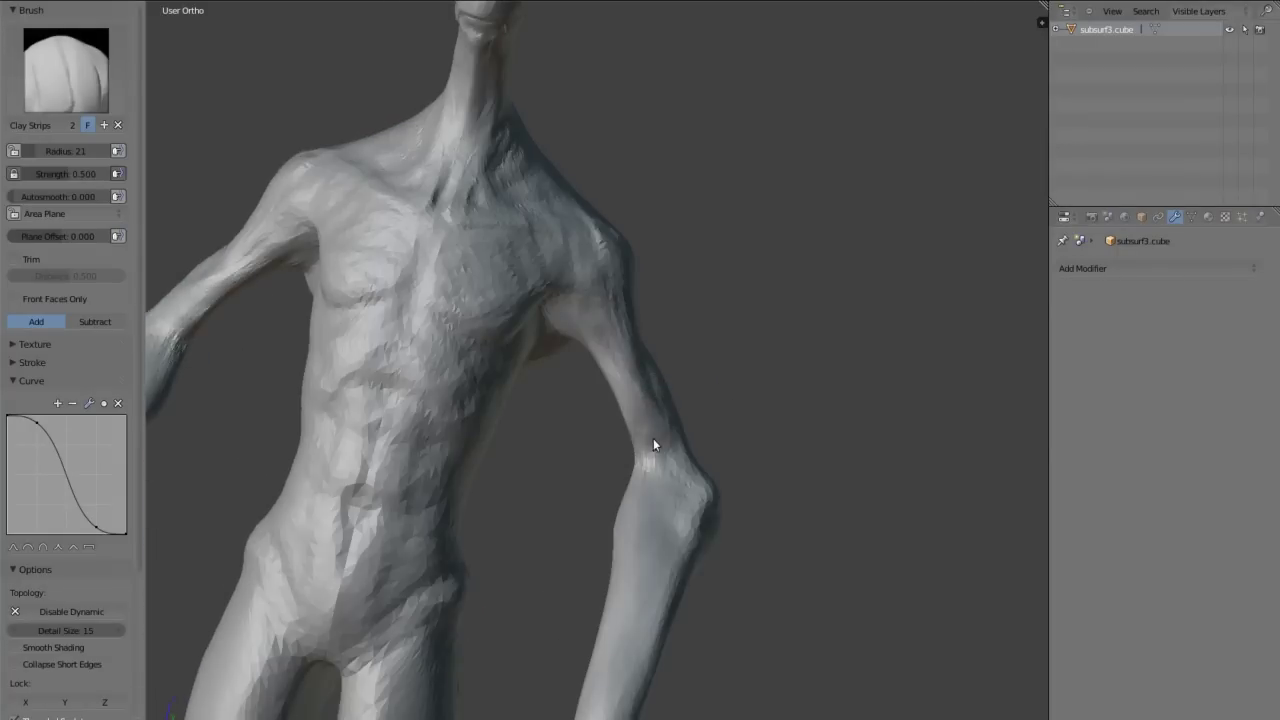
mouse_move(621, 363)
middle_mouse_down()
mouse_move(618, 422)
mouse_move(583, 396)
mouse_move(569, 480)
mouse_move(631, 548)
middle_mouse_up()
mouse_move(631, 600)
middle_mouse_down()
mouse_move(257, 484)
mouse_move(587, 483)
mouse_move(414, 437)
mouse_move(692, 503)
mouse_move(413, 382)
middle_mouse_up()
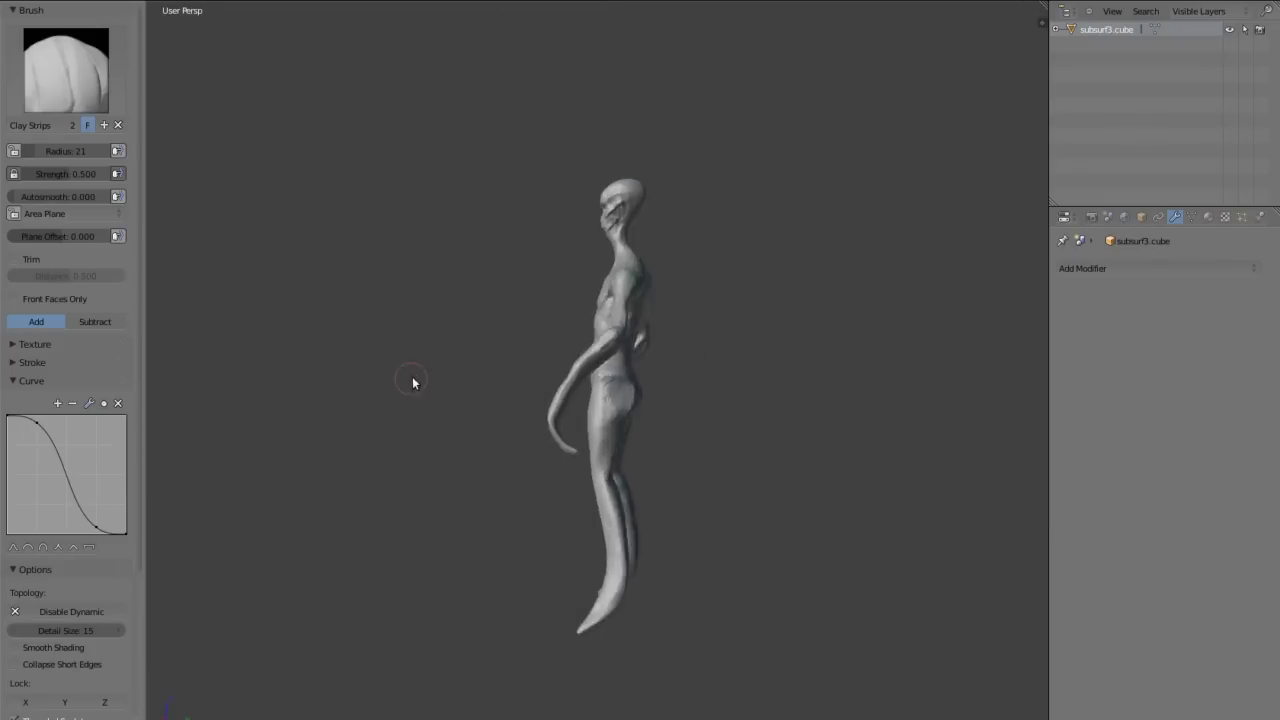
Set the Grab brush radius to 102 and frame the creature in right side view
key("KP_3")
key("g")
key("f")
left_click(599, 444)
mouse_move(597, 446)
middle_mouse_down("shift")
mouse_move(577, 398)
mouse_move(574, 306)
mouse_move(586, 351)
mouse_move(600, 314)
mouse_move(494, 264)
middle_mouse_up("shift")
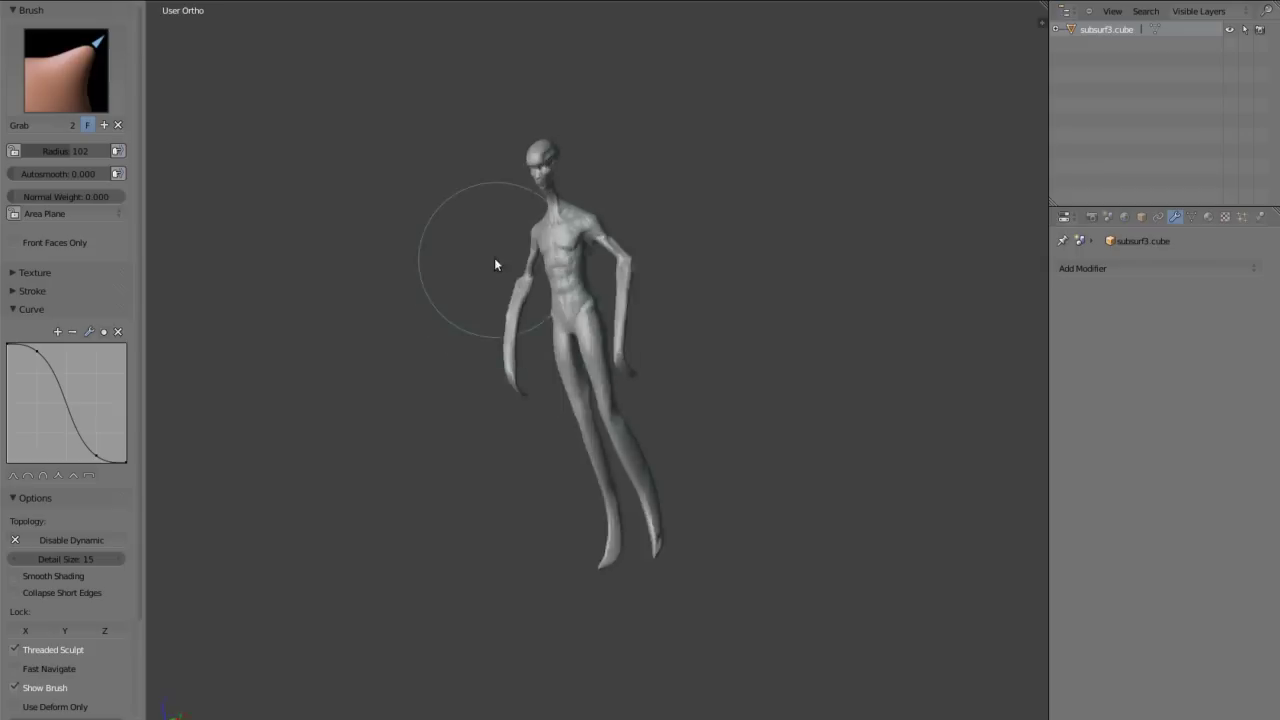
scroll(494, 264, "up", 5)
key("ctrl+KP_1")
key("KP_3")
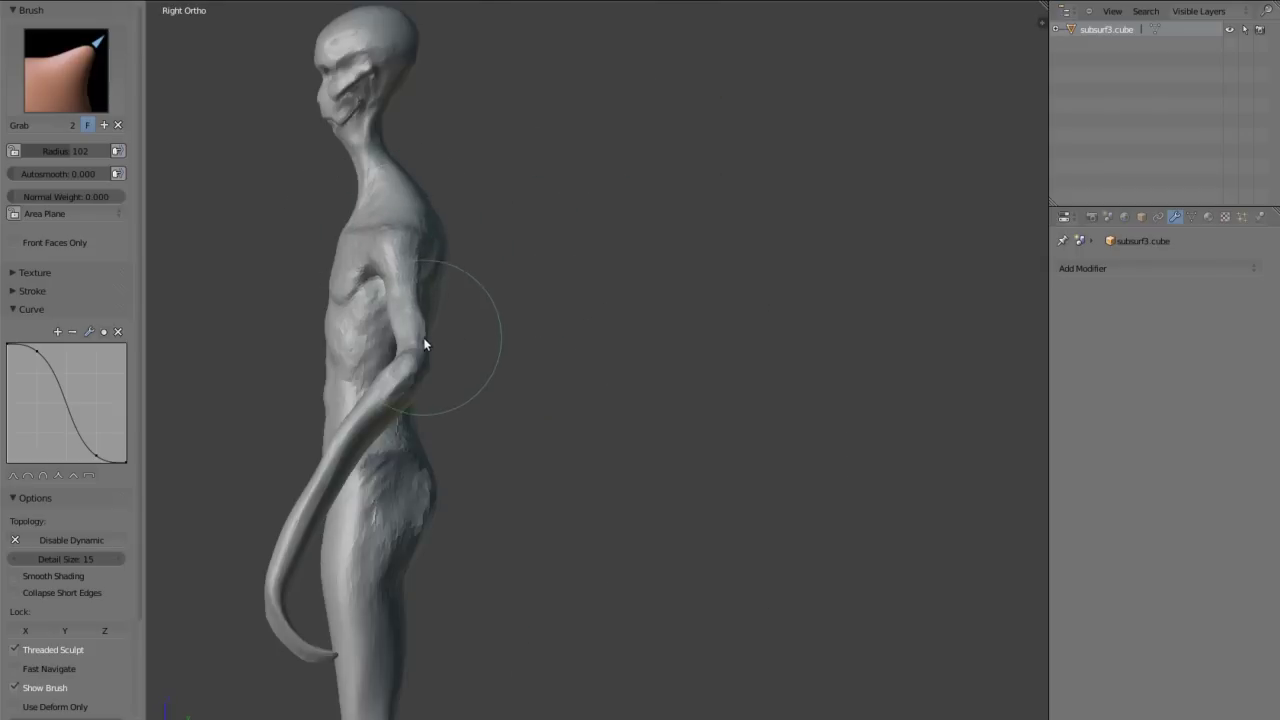